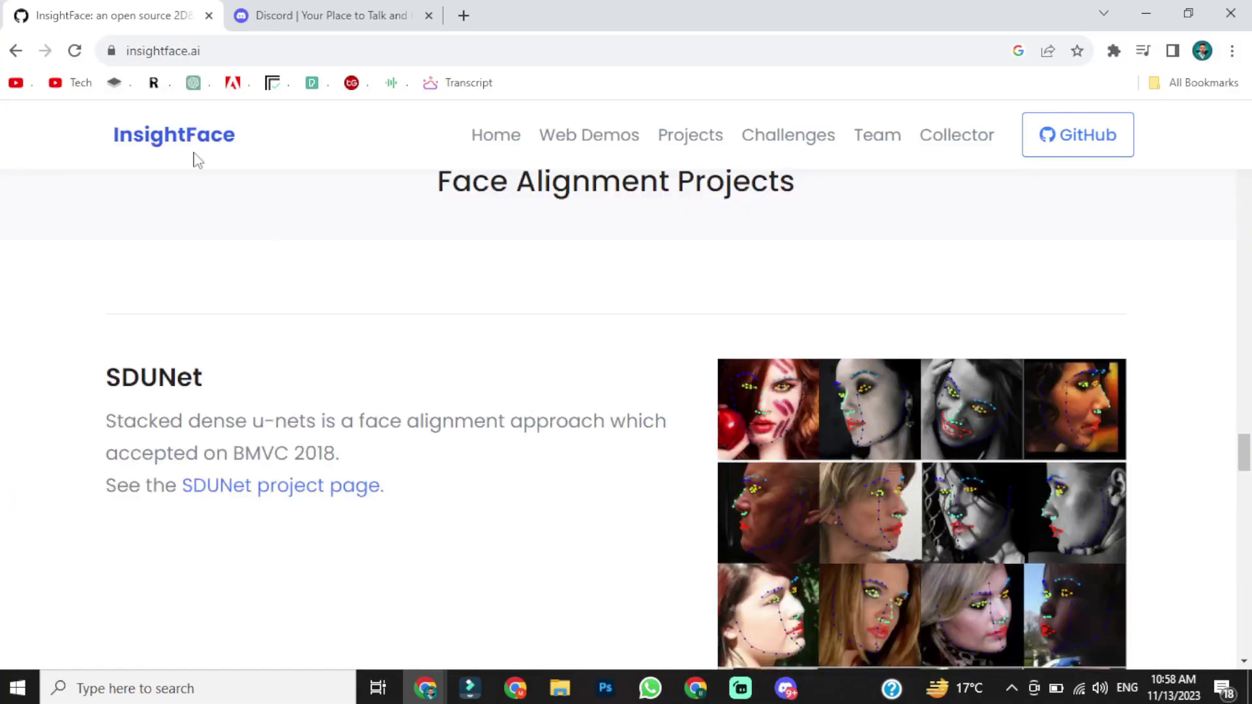
Leave the InsightFace site for the Discord site and open Discord.
{"action": "scroll", "coordinate": [494, 397], "scroll_direction": "up", "scroll_amount": 5}
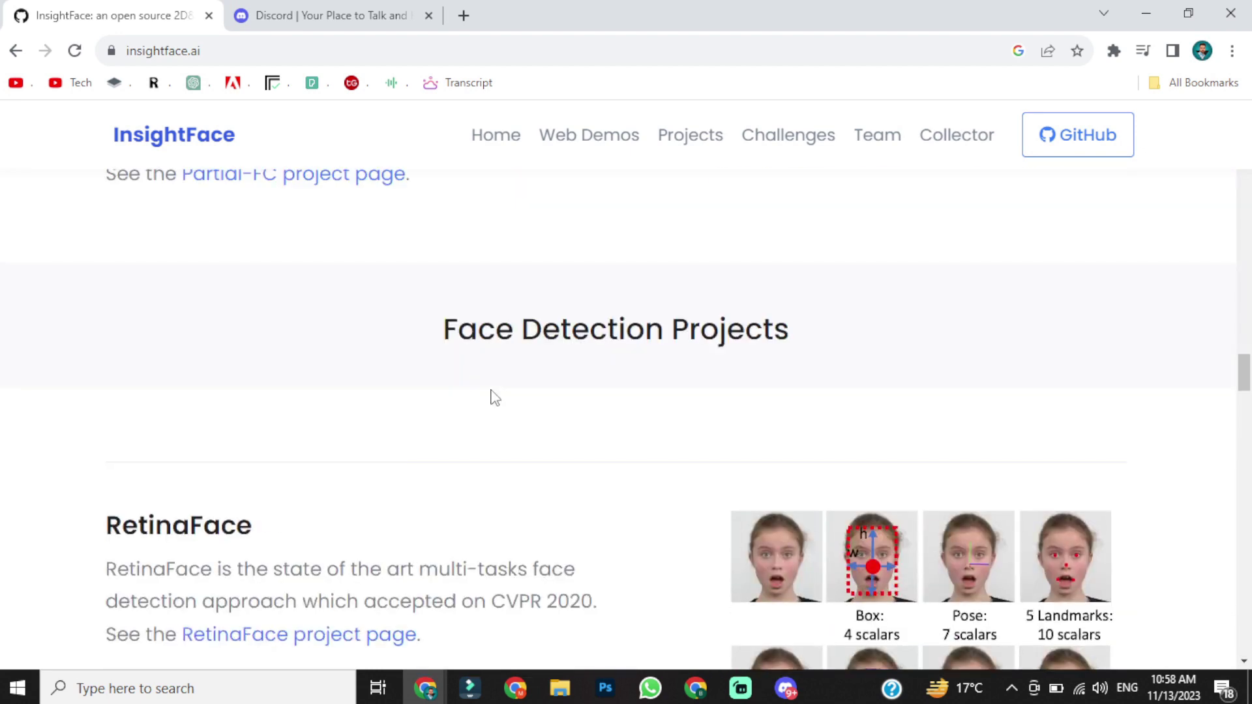
{"action": "left_click", "coordinate": [338, 10]}
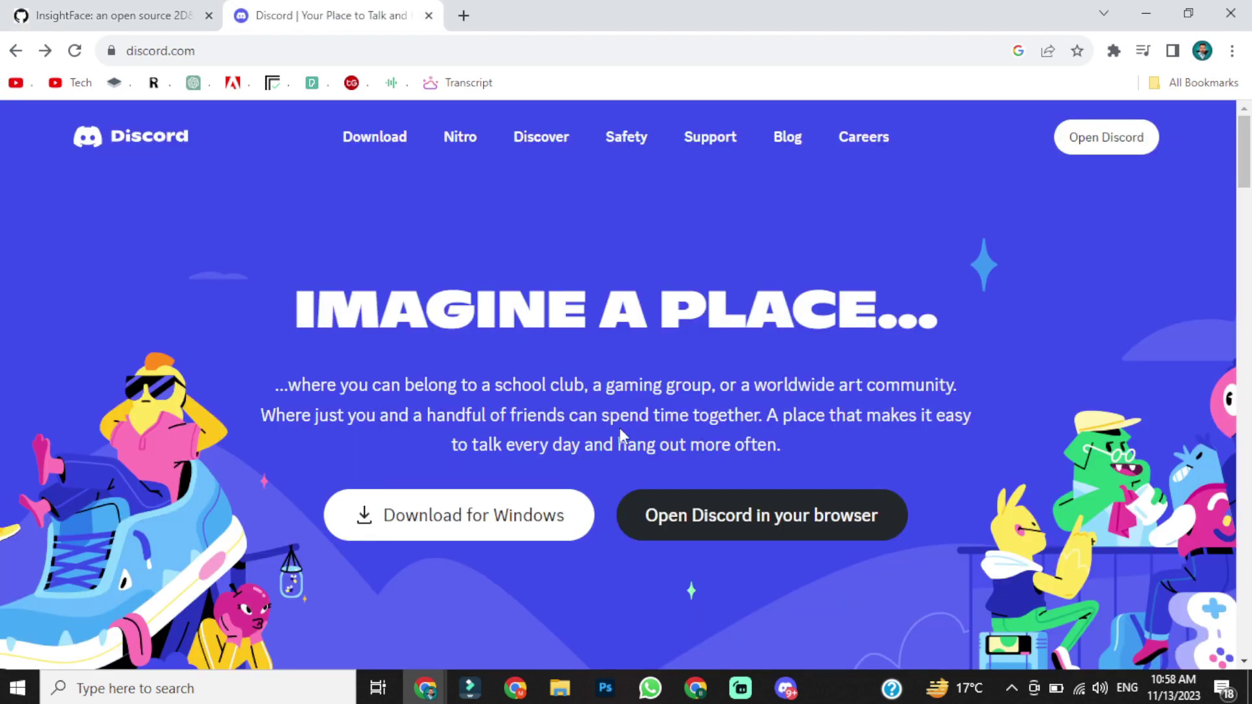
{"action": "left_click", "coordinate": [1093, 142]}
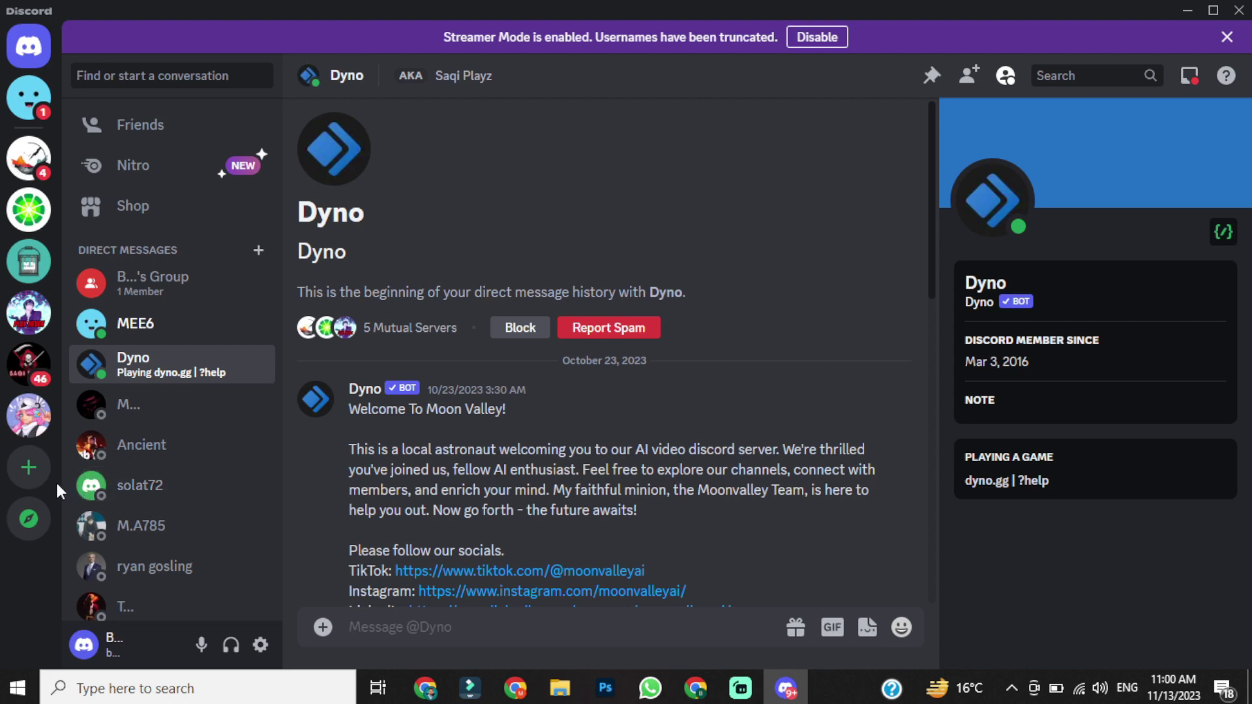
Create a custom Discord server for me and my friends, named Face.
{"action": "left_click", "coordinate": [24, 478]}
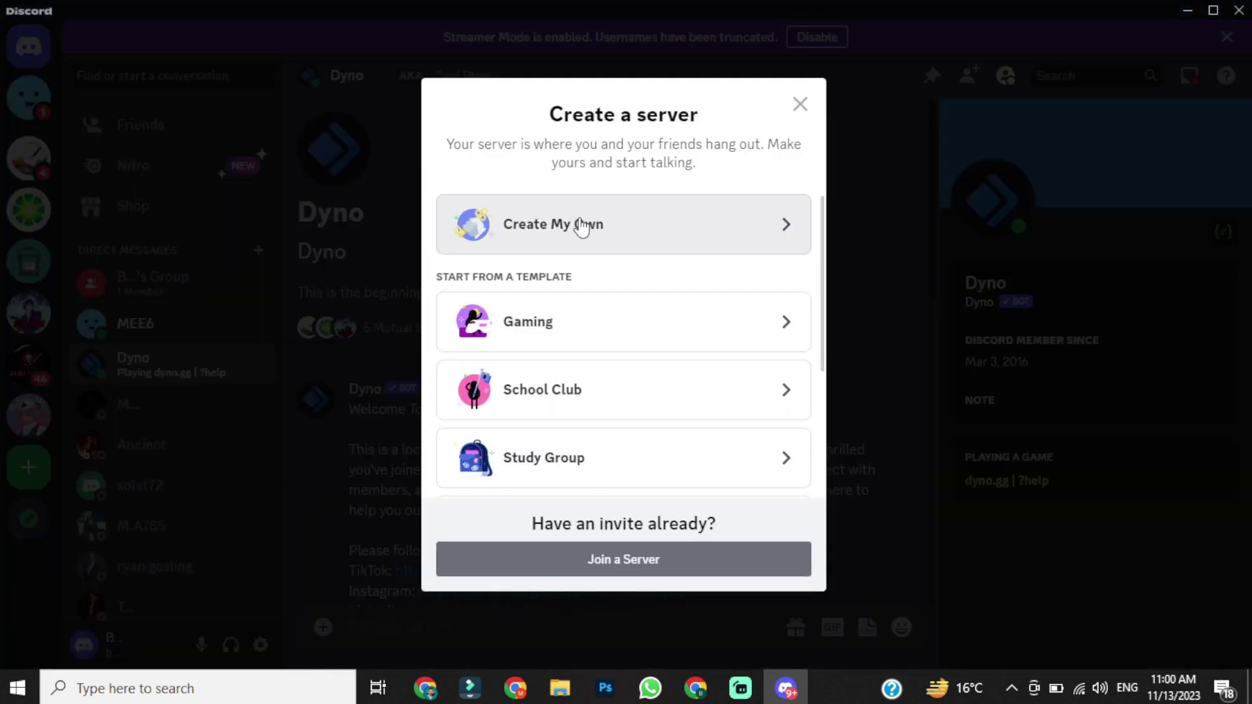
{"action": "left_click", "coordinate": [580, 225]}
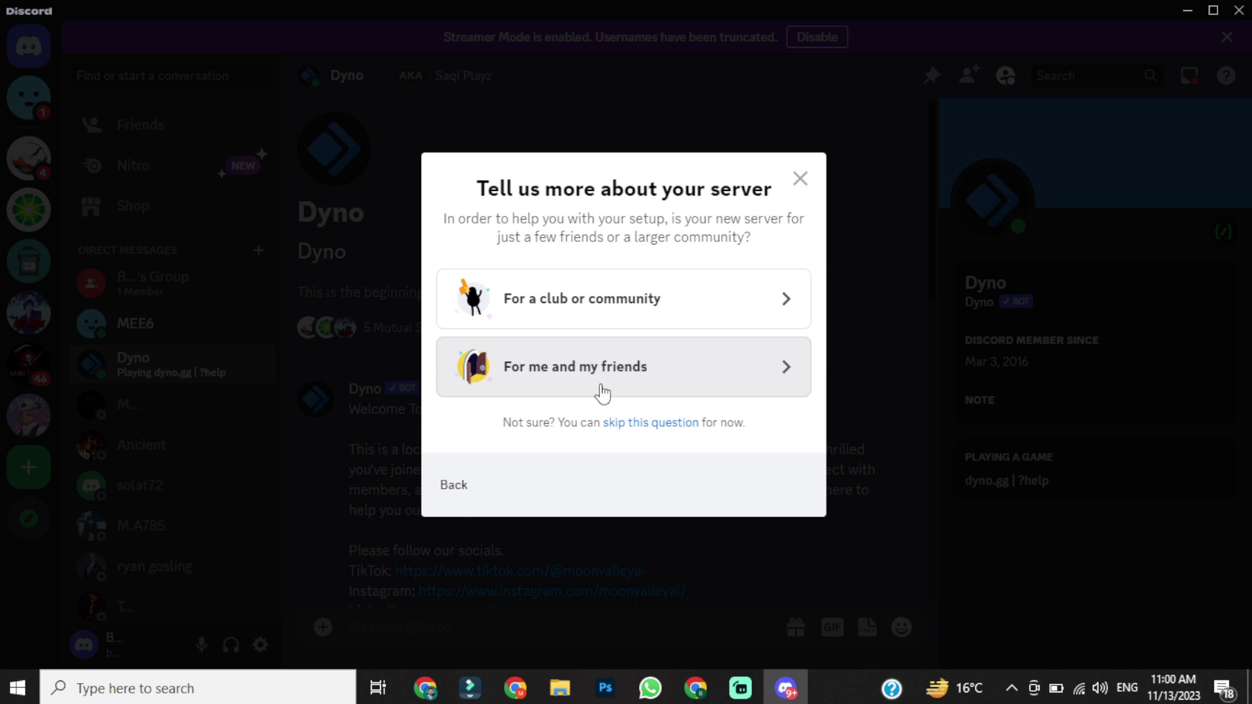
{"action": "left_click", "coordinate": [558, 366]}
{"action": "left_click_drag", "start_coordinate": [579, 392], "coordinate": [379, 403]}
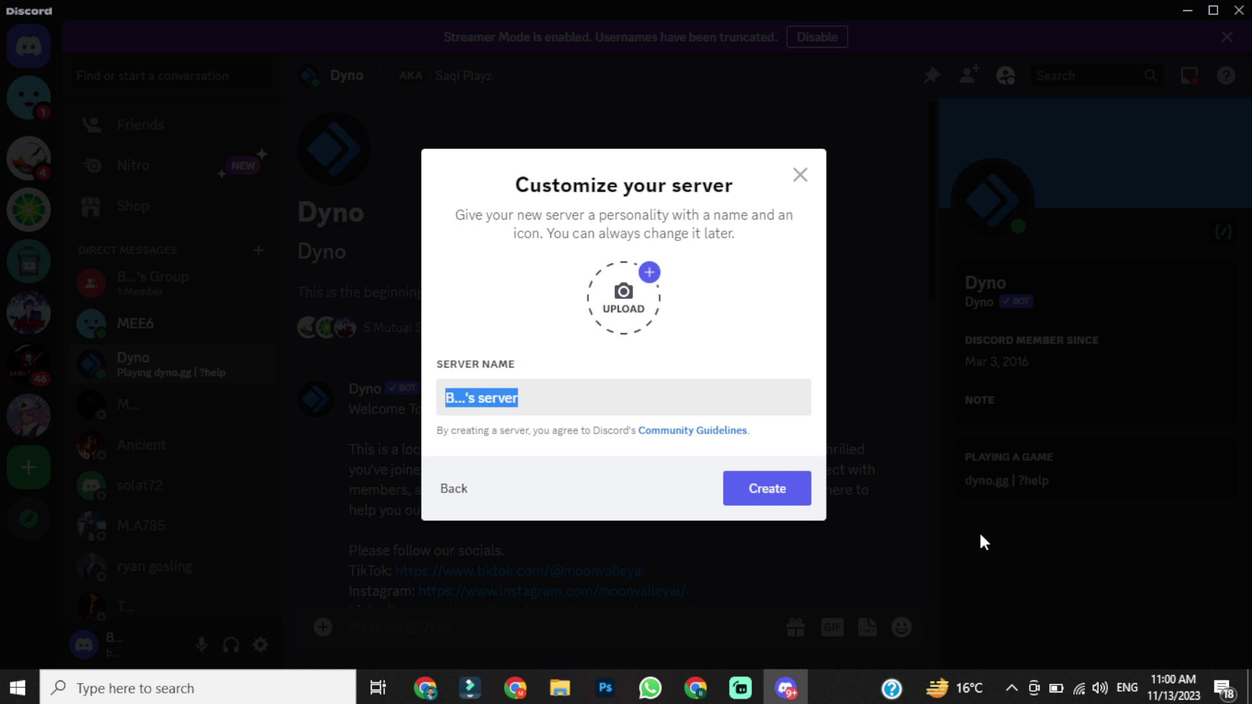
{"action": "type", "text": "Face"}
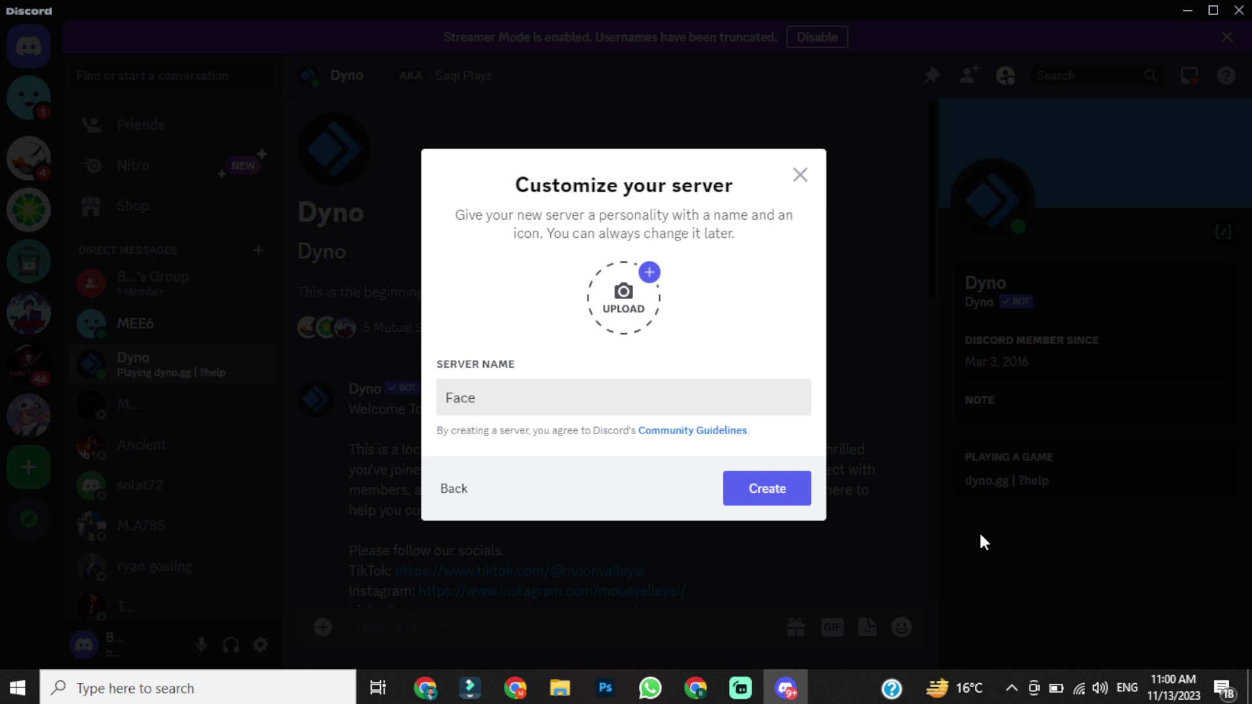
{"action": "left_click", "coordinate": [777, 495]}
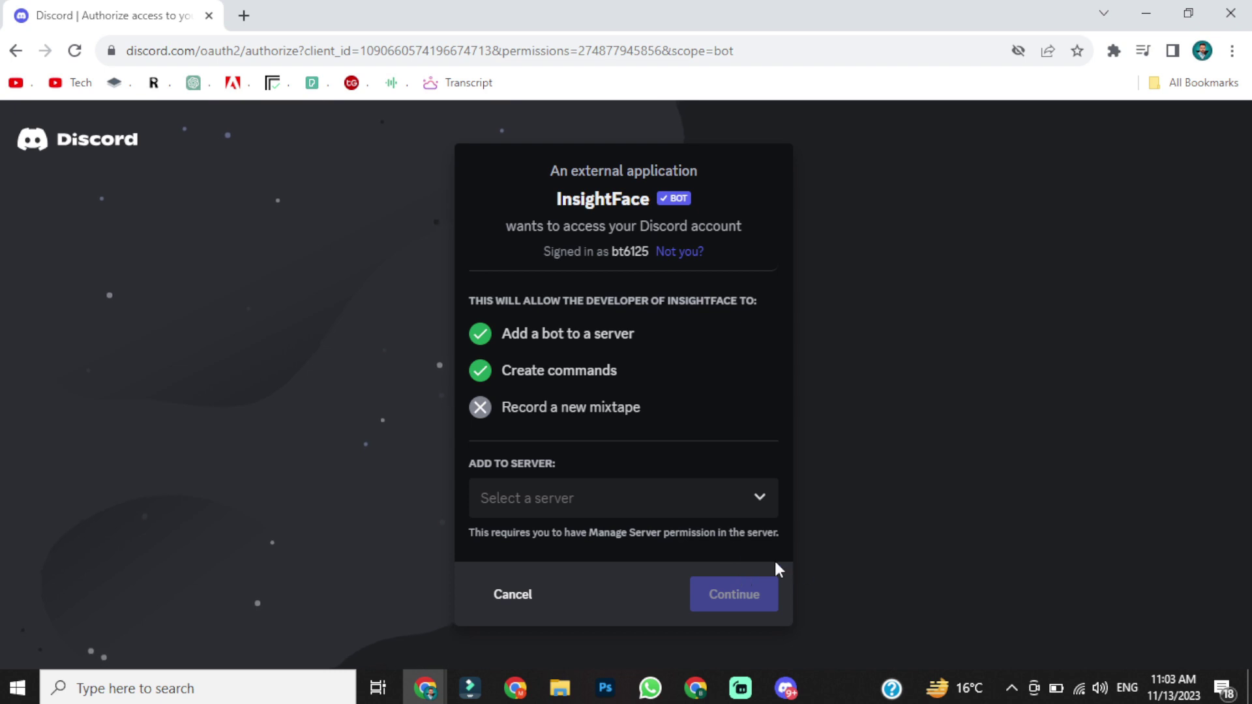
Choose the Face server for the InsightFace bot and authorize the bot's requested access.
{"action": "left_click", "coordinate": [749, 506]}
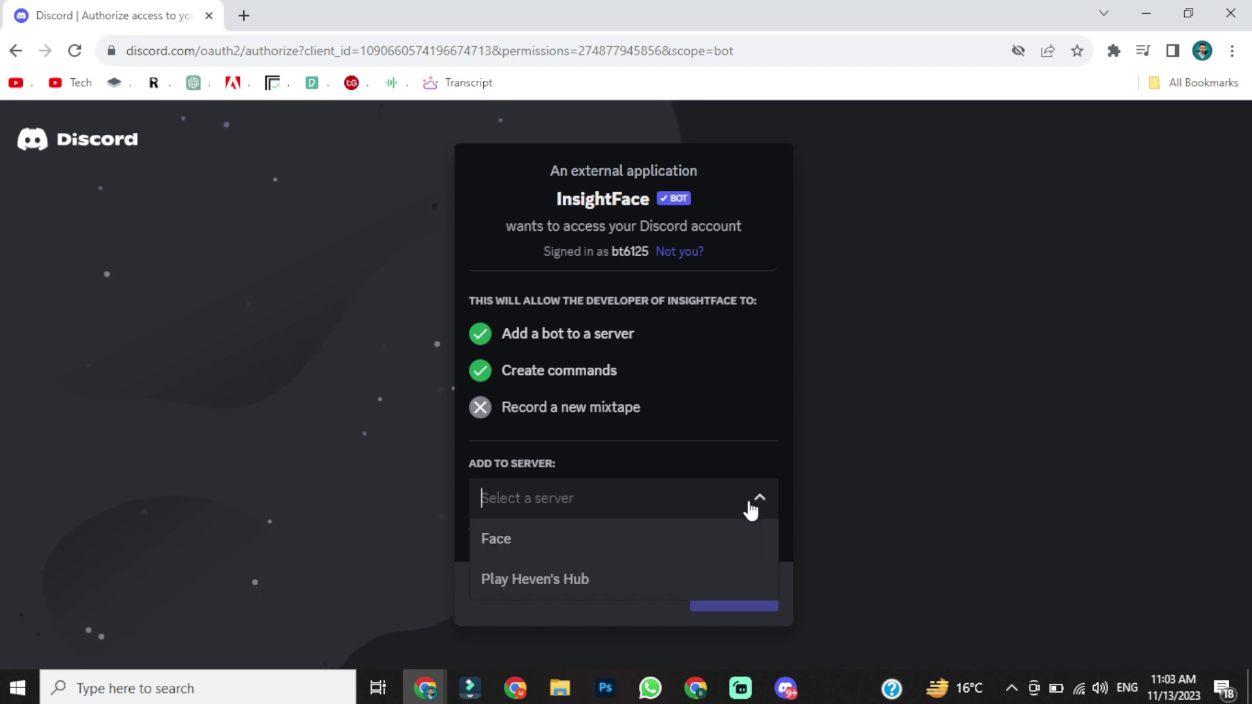
{"action": "left_click", "coordinate": [551, 554]}
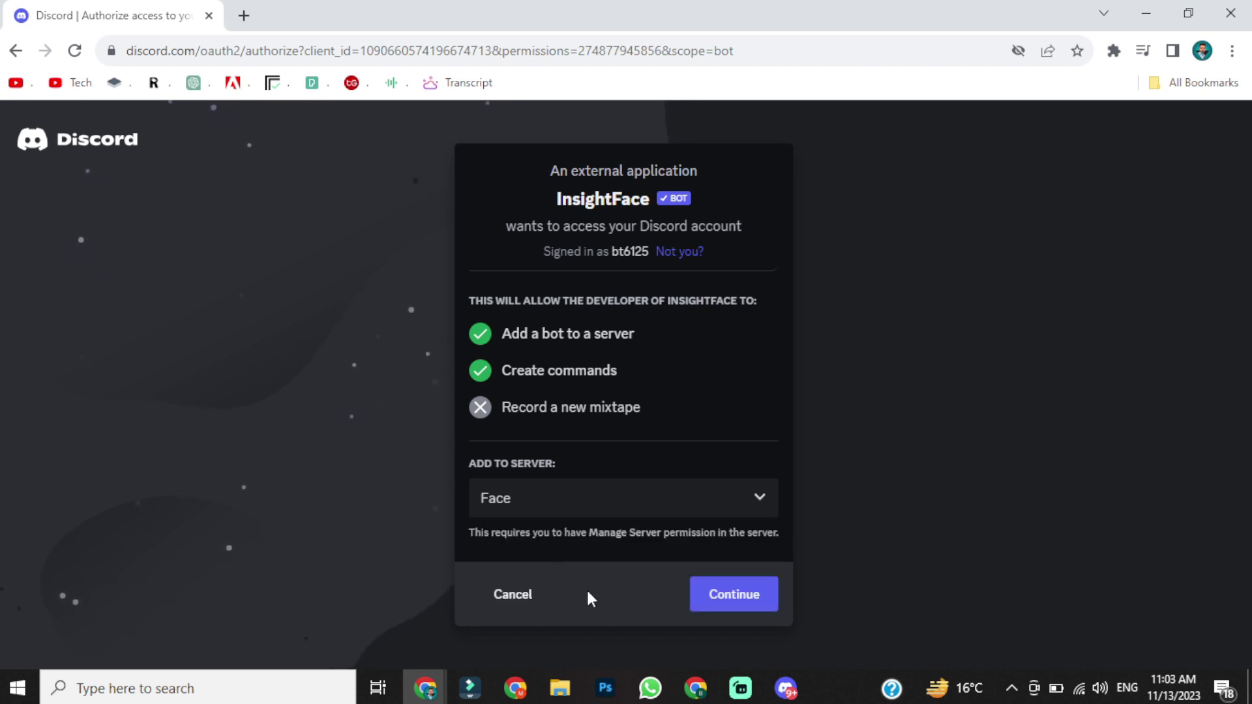
{"action": "left_click", "coordinate": [735, 596]}
{"action": "left_click", "coordinate": [749, 655]}
Complete the human verification challenge by selecting the two lion images and submitting the selection.
{"action": "left_click", "coordinate": [521, 470]}
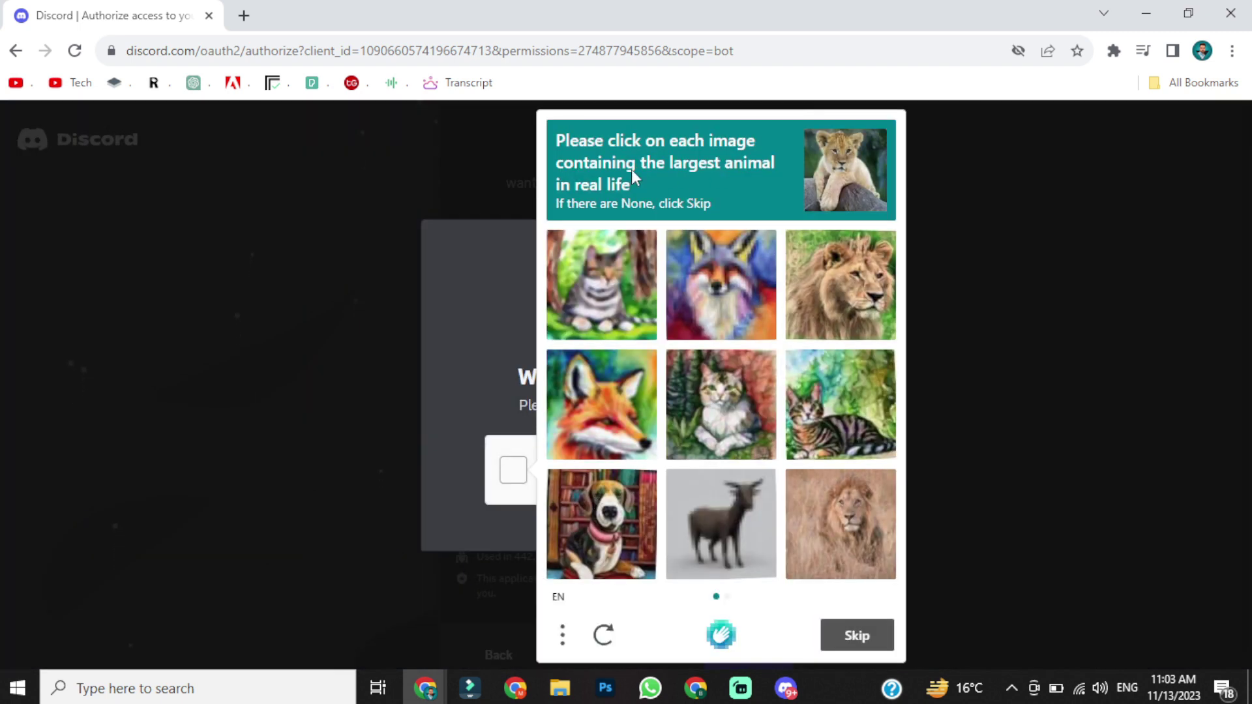
{"action": "left_click", "coordinate": [848, 311]}
{"action": "left_click", "coordinate": [830, 505]}
{"action": "left_click", "coordinate": [857, 635]}
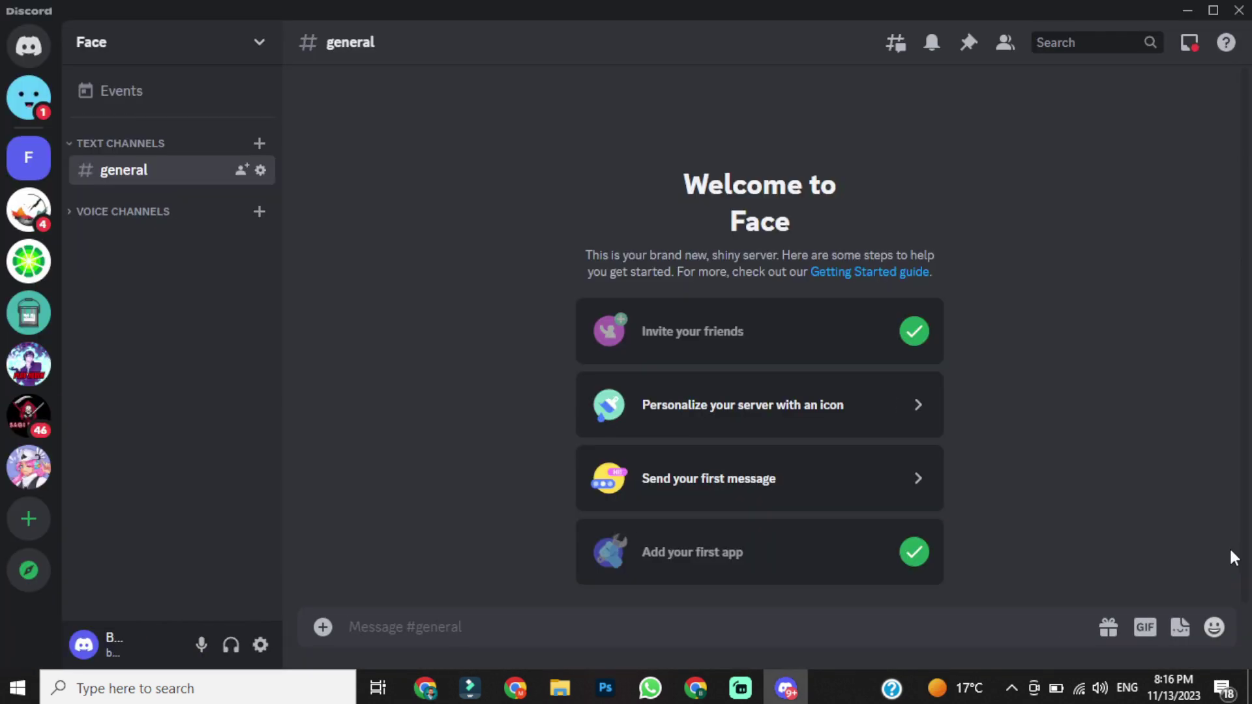
Save a face identity with the /saveid command, using the Calvin Harris image from Downloads and the idname CH.
{"action": "type", "text": "/saveid idname image"}
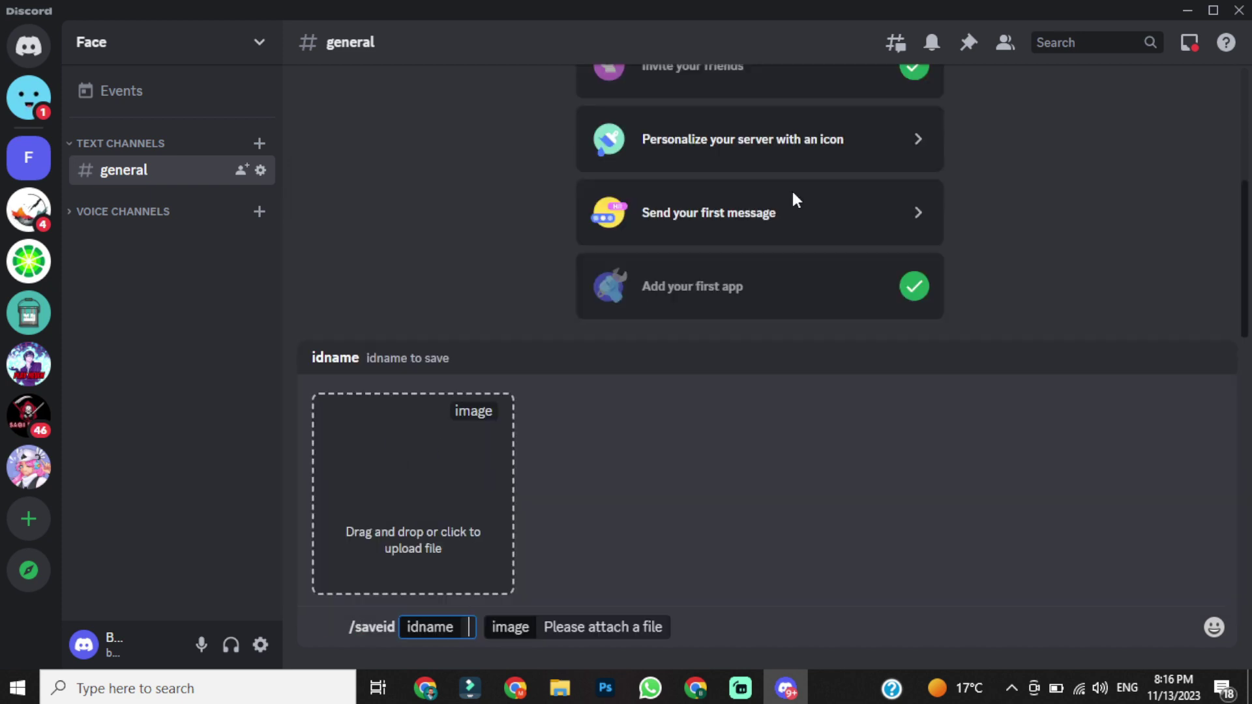
{"action": "left_click", "coordinate": [791, 195]}
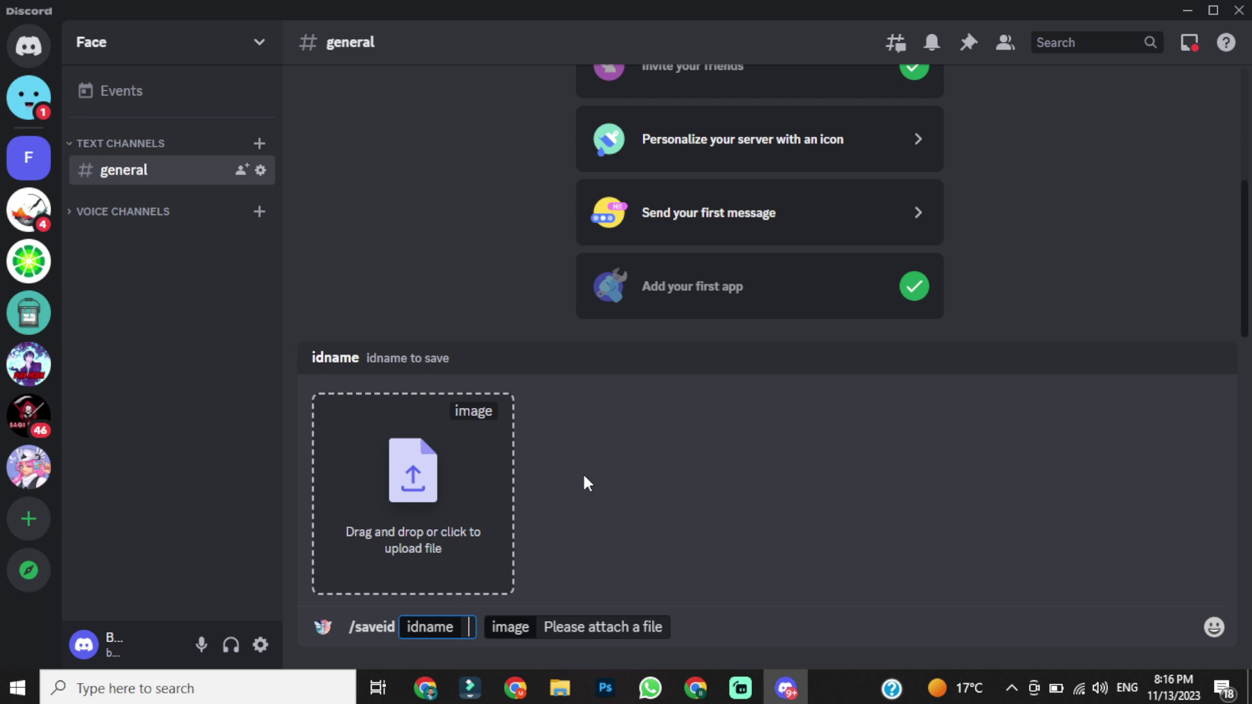
{"action": "left_click", "coordinate": [457, 494]}
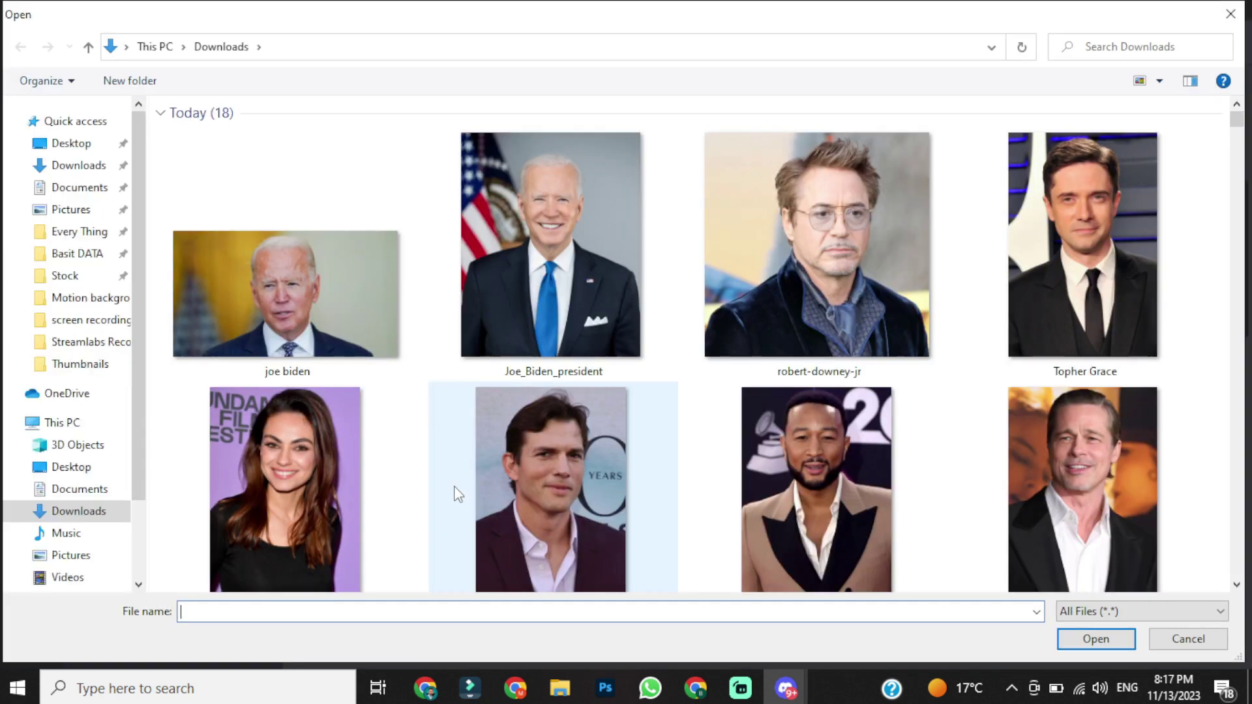
{"action": "scroll", "coordinate": [246, 224], "scroll_direction": "down", "scroll_amount": 6}
{"action": "left_click", "coordinate": [244, 222]}
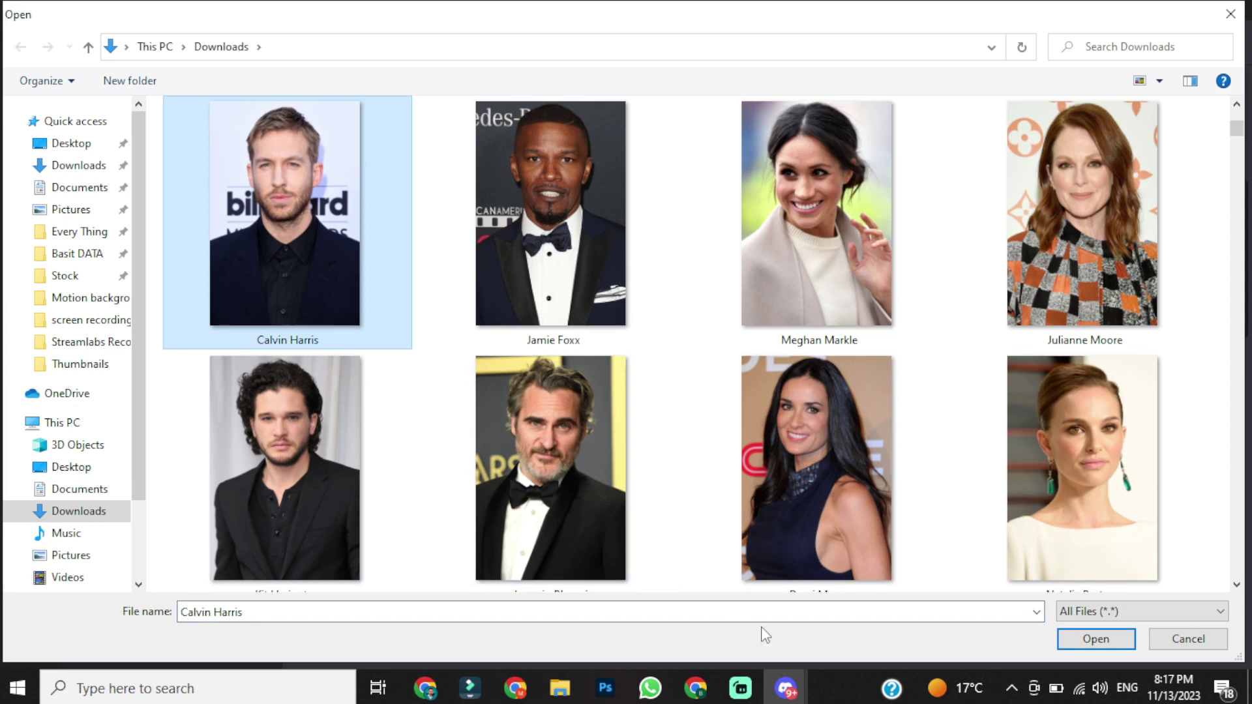
{"action": "left_click", "coordinate": [1096, 639]}
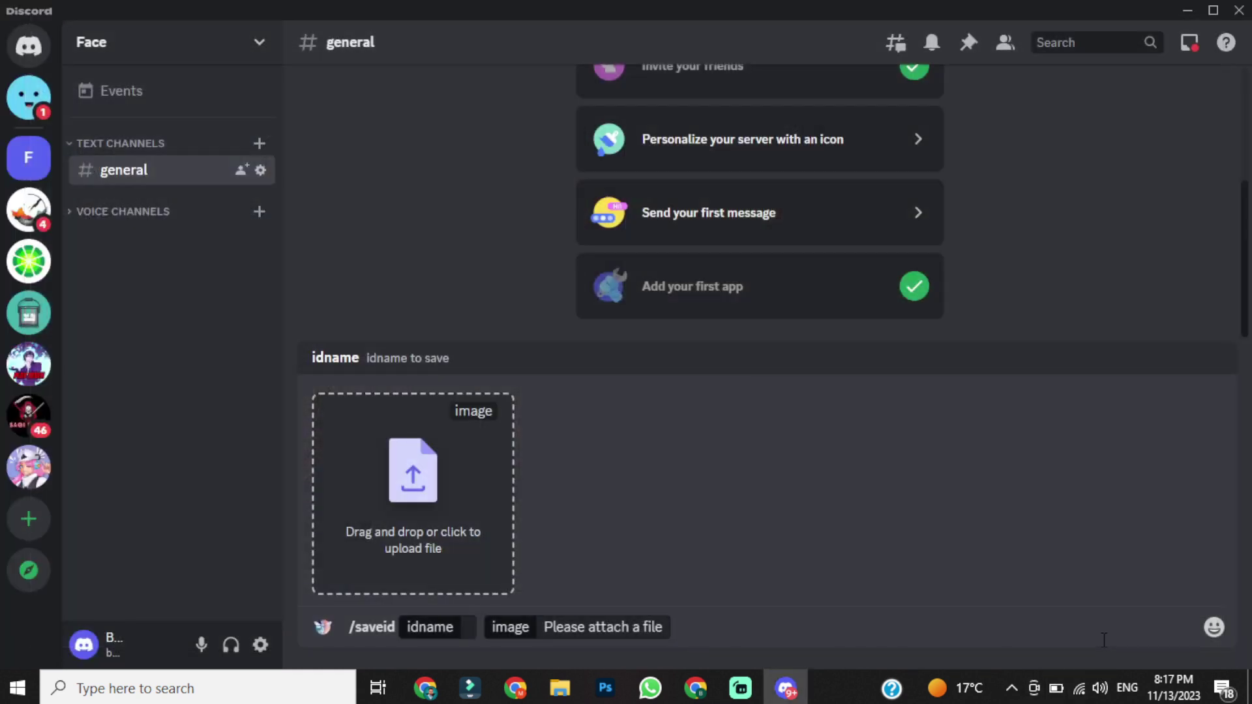
{"action": "left_click", "coordinate": [470, 629]}
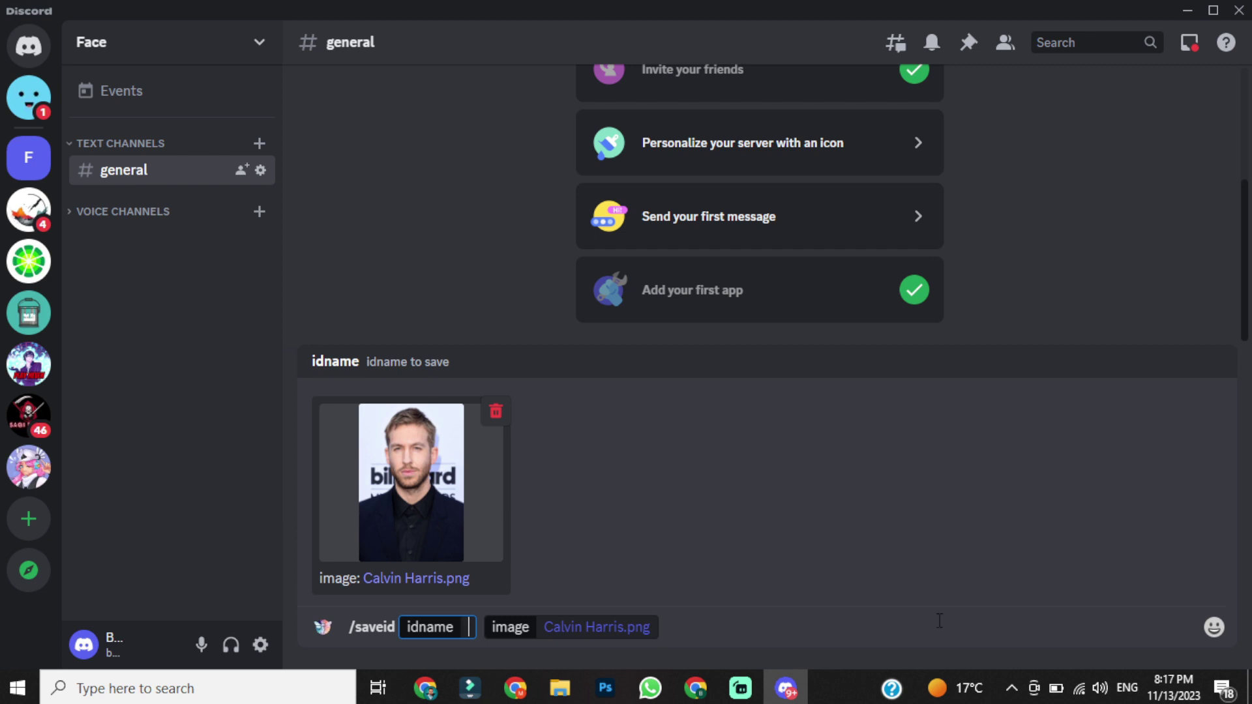
{"action": "type", "text": "CH"}
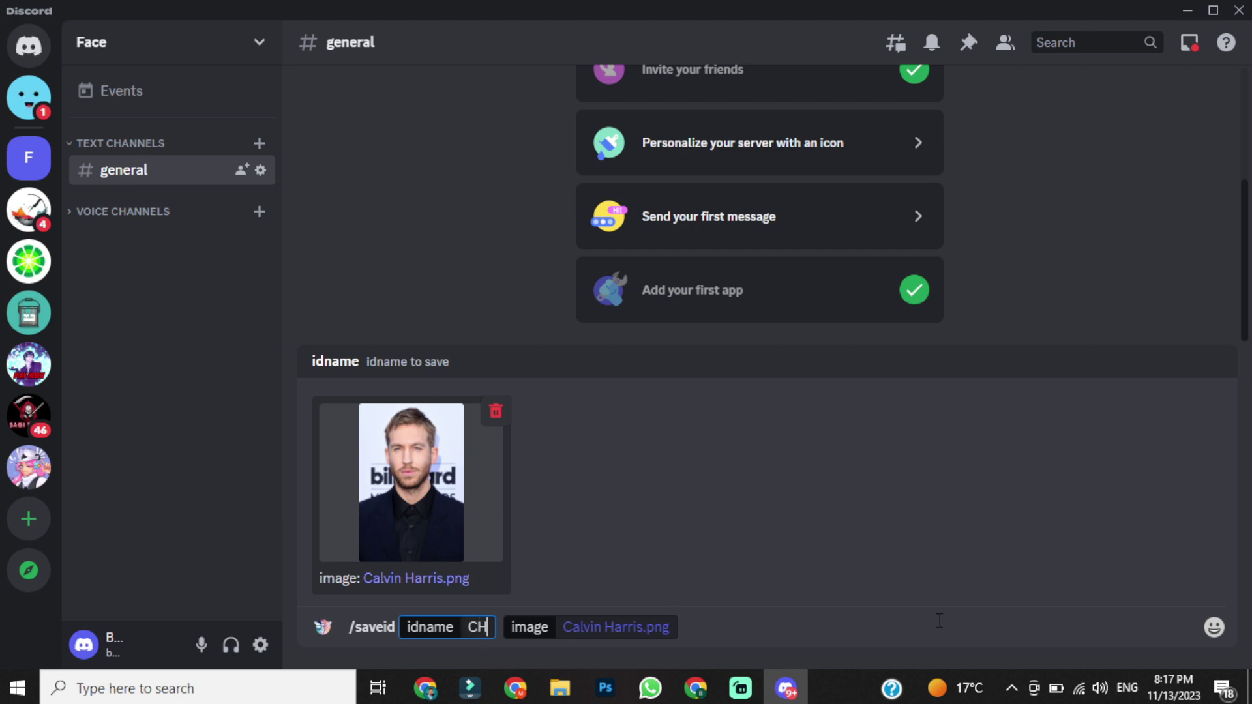
{"action": "key", "text": "Return"}
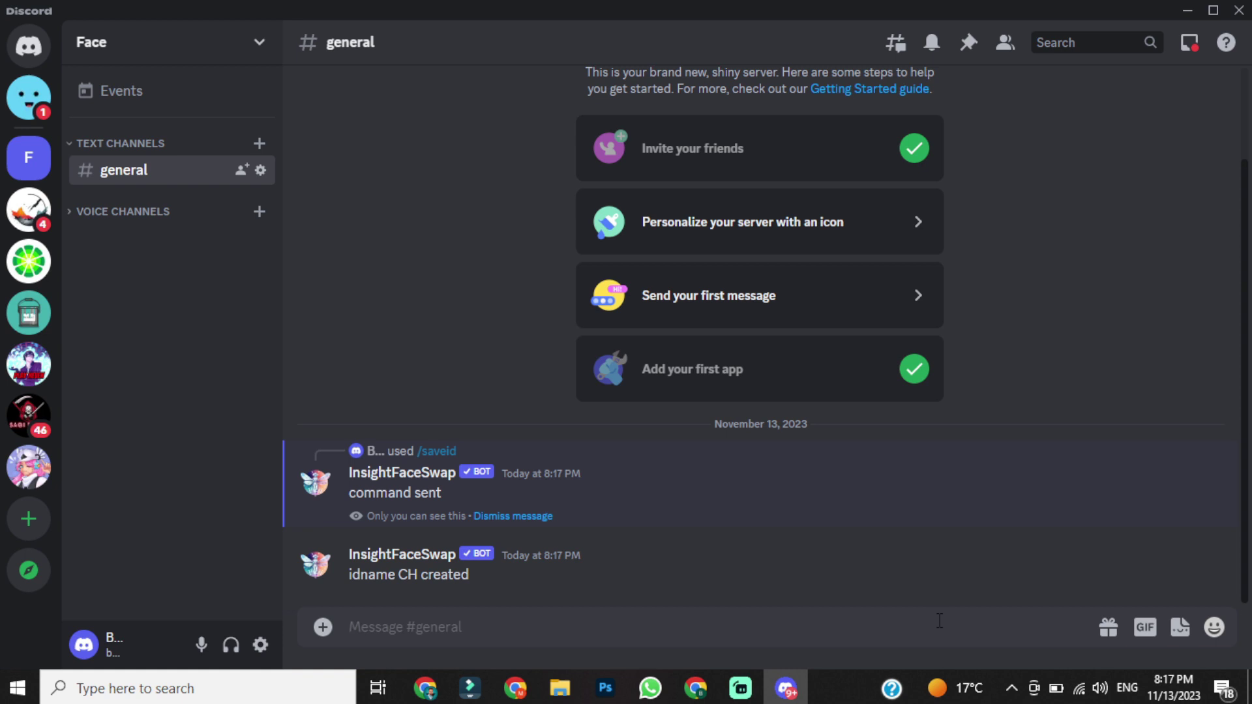
Run the /swapid command to apply the idname CH to the Katy Perry image from Downloads.
{"action": "type", "text": "/sw"}
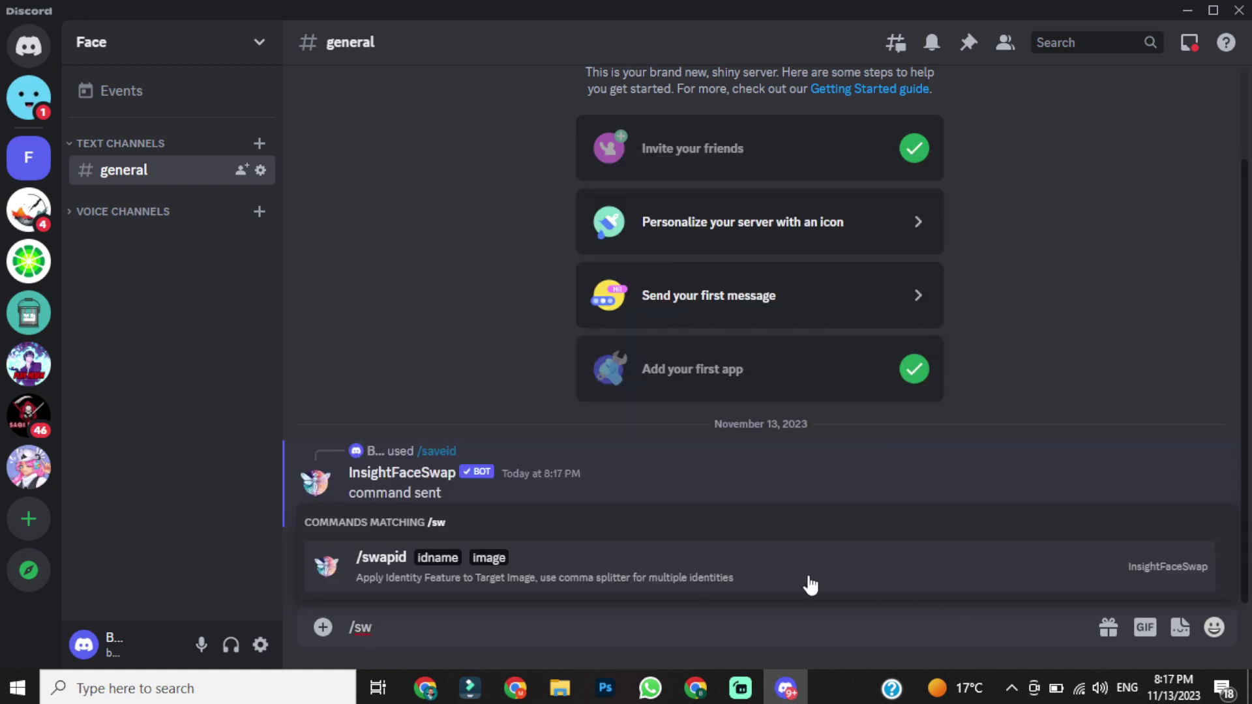
{"action": "left_click", "coordinate": [559, 561]}
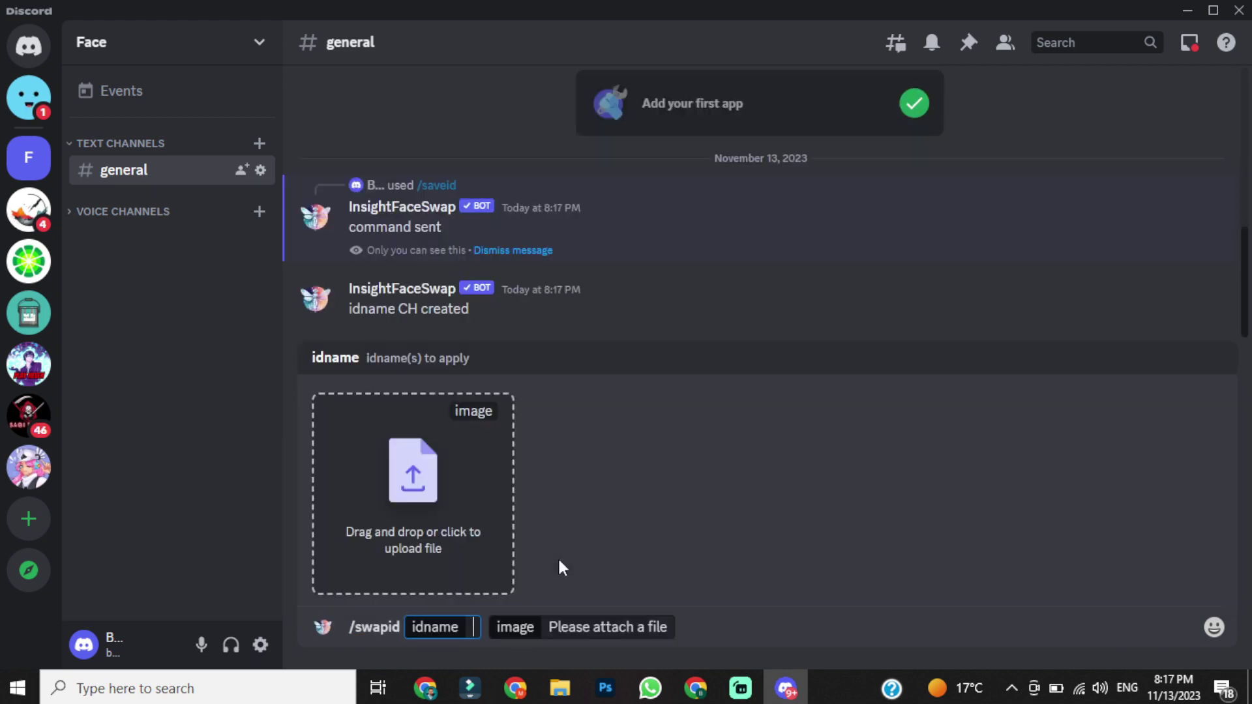
{"action": "left_click", "coordinate": [423, 513]}
{"action": "left_click", "coordinate": [310, 475]}
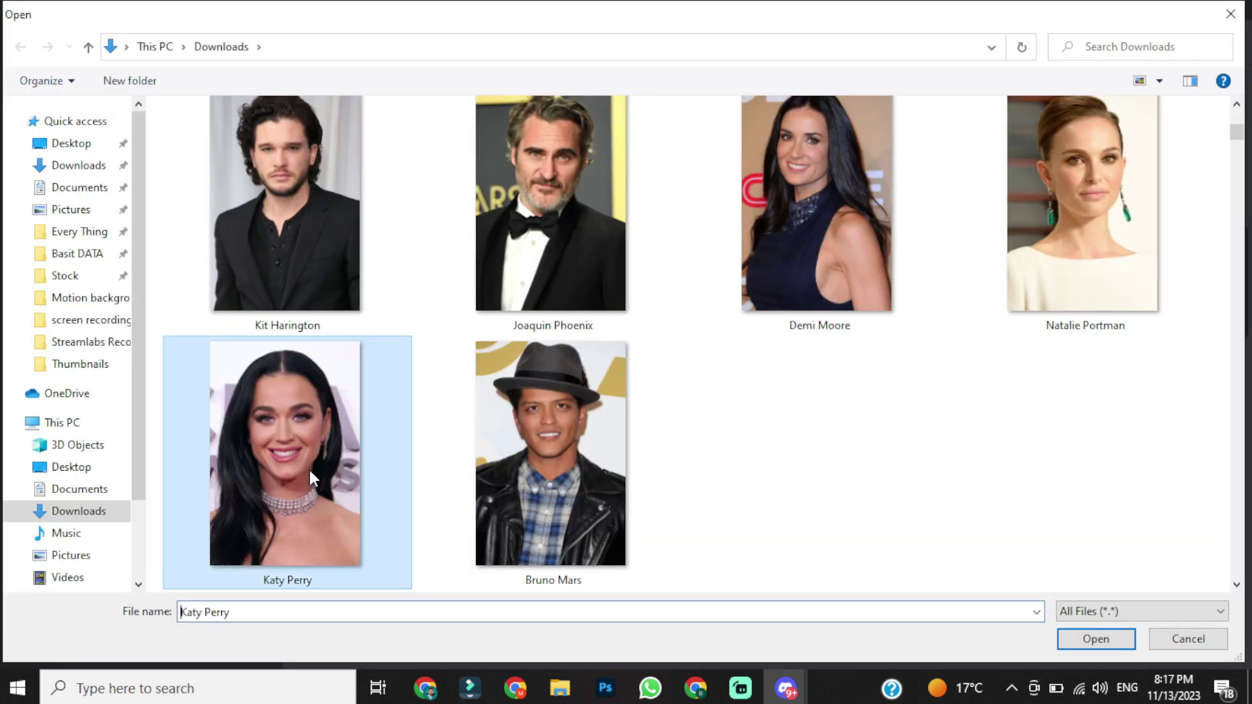
{"action": "left_click", "coordinate": [1092, 646]}
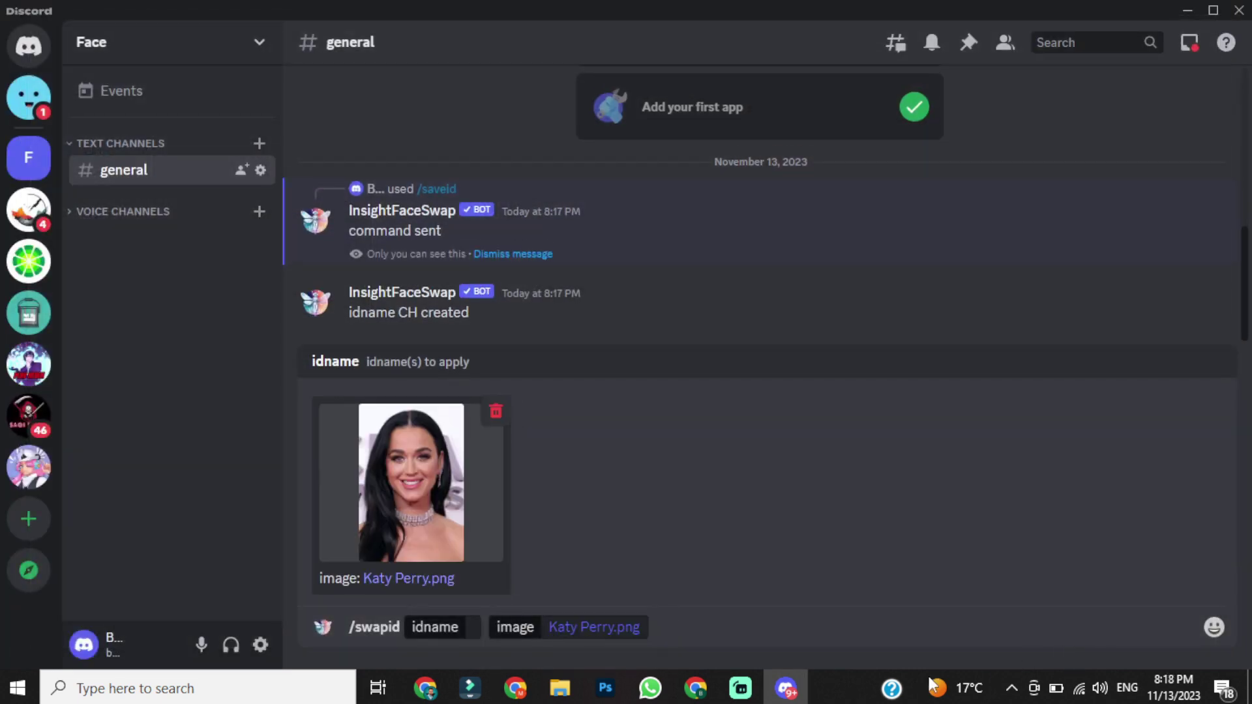
{"action": "left_click", "coordinate": [475, 628]}
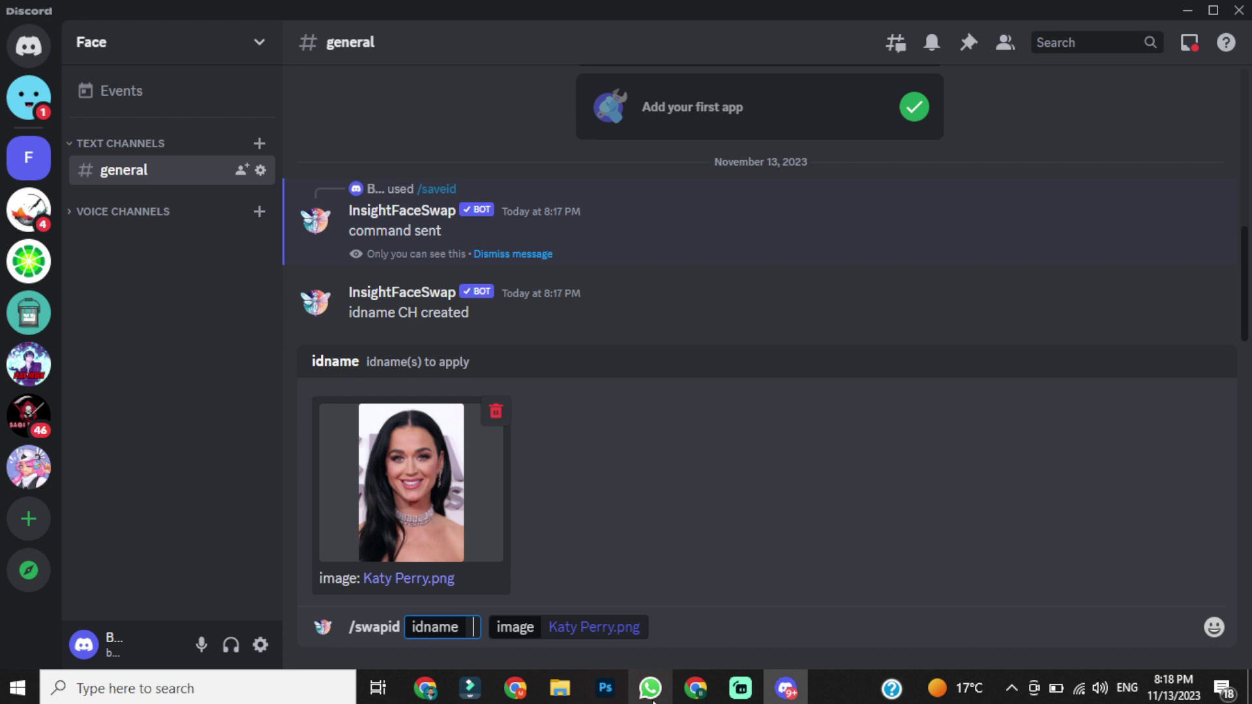
{"action": "type", "text": "CH"}
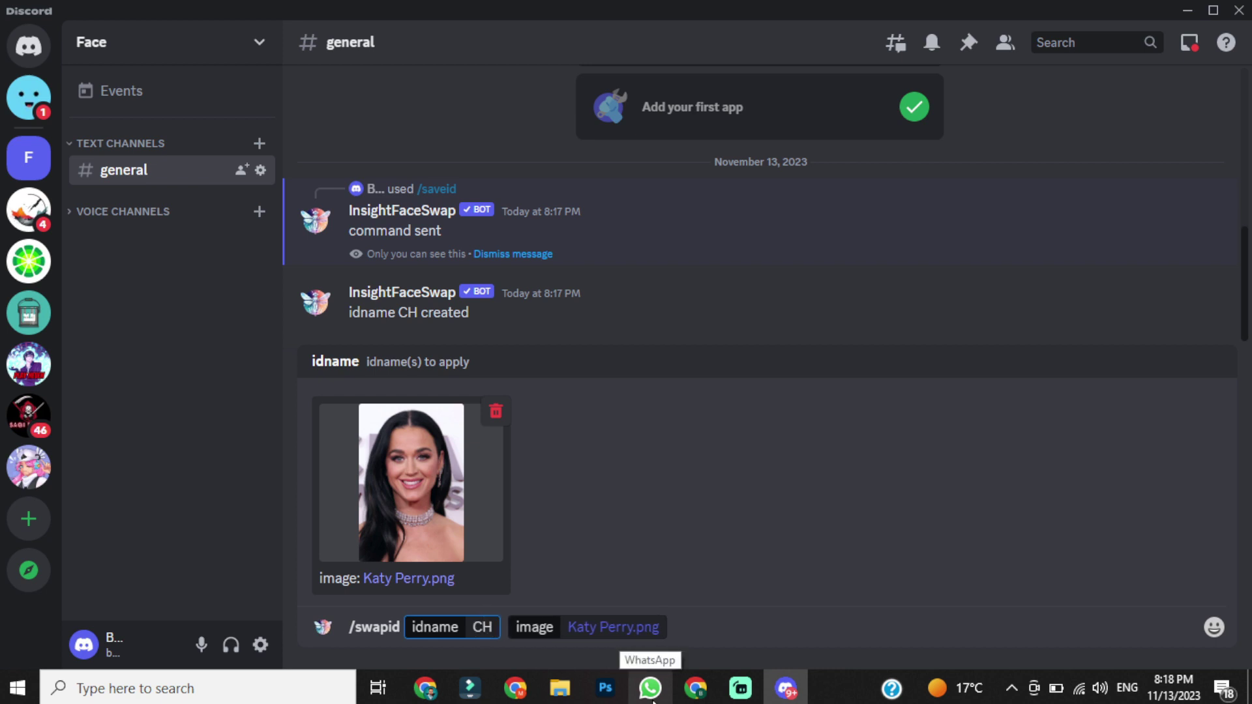
{"action": "key", "text": "Return"}
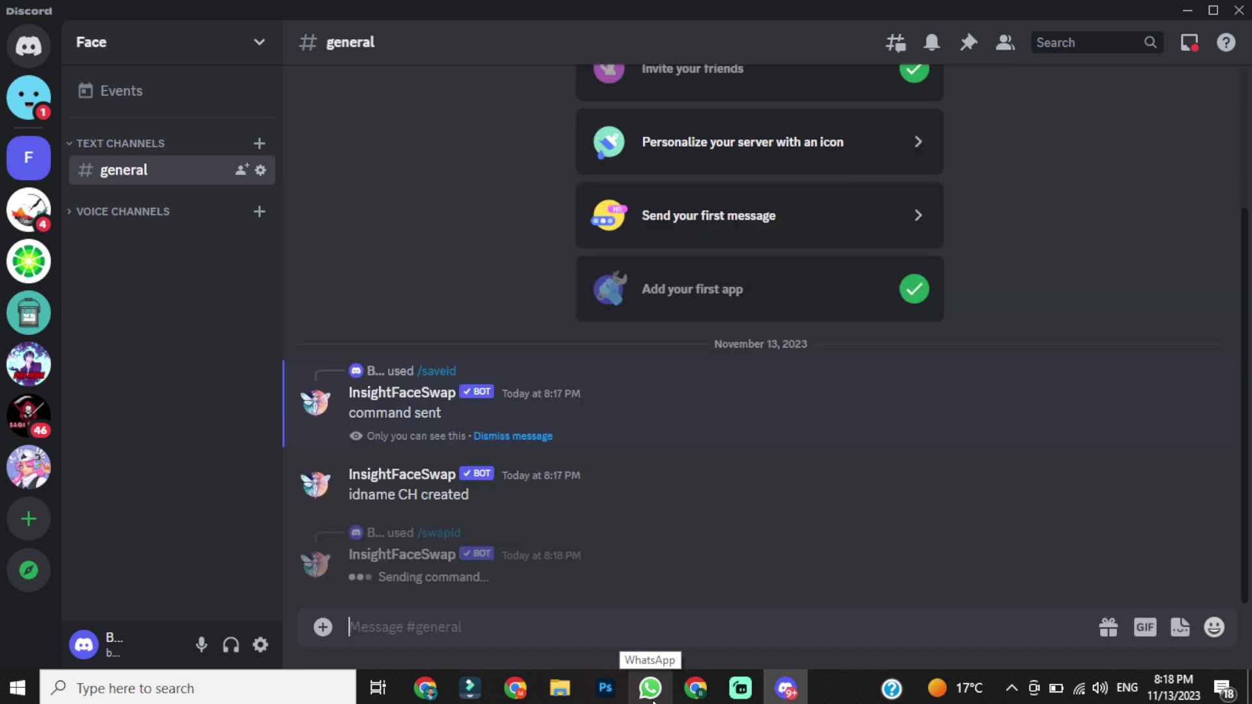
Open the swapped Katy Perry image in the browser and examine the face at full size.
{"action": "left_click", "coordinate": [424, 376]}
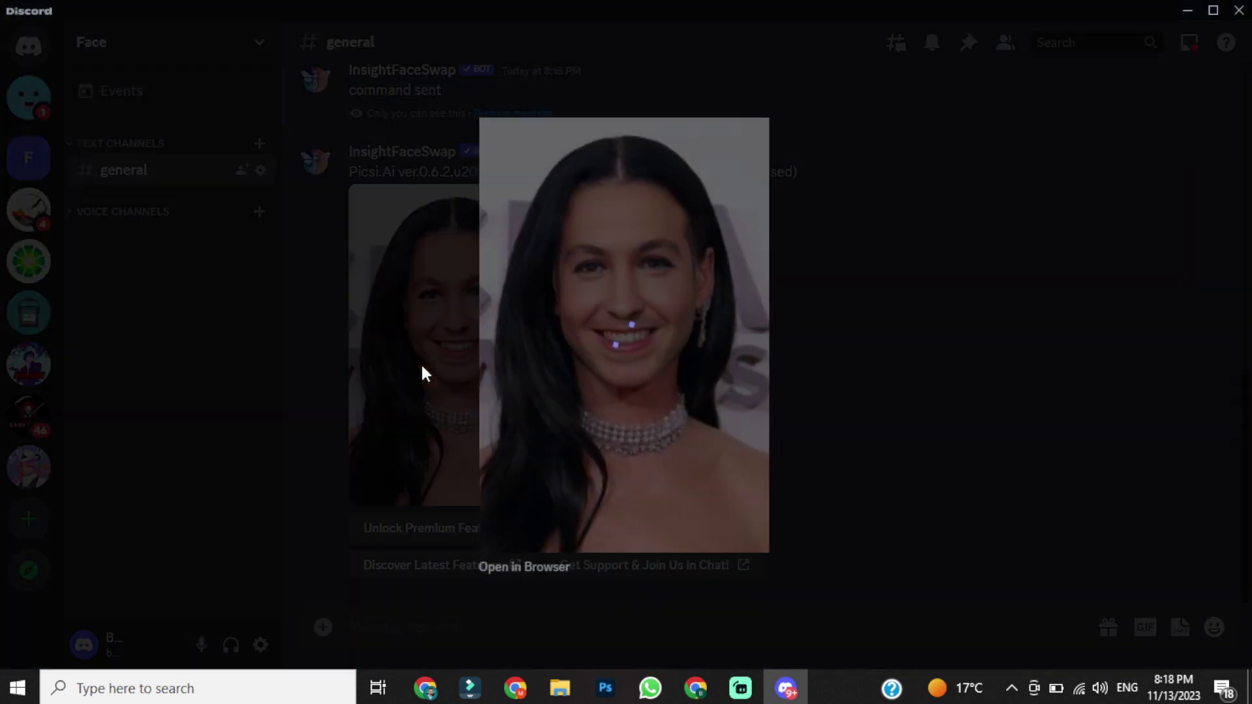
{"action": "right_click", "coordinate": [595, 364]}
{"action": "left_click", "coordinate": [512, 568]}
{"action": "left_click", "coordinate": [993, 379]}
{"action": "scroll", "coordinate": [1001, 385], "scroll_direction": "up", "scroll_amount": 1}
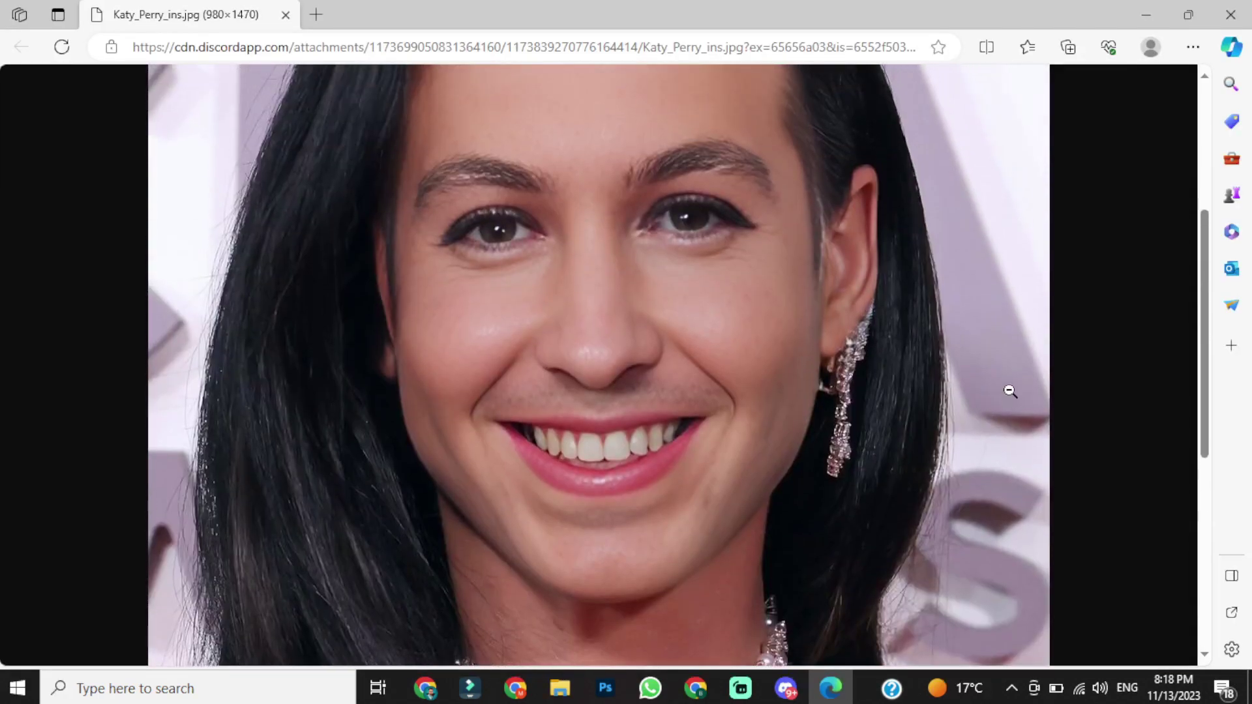
{"action": "left_click", "coordinate": [1011, 392]}
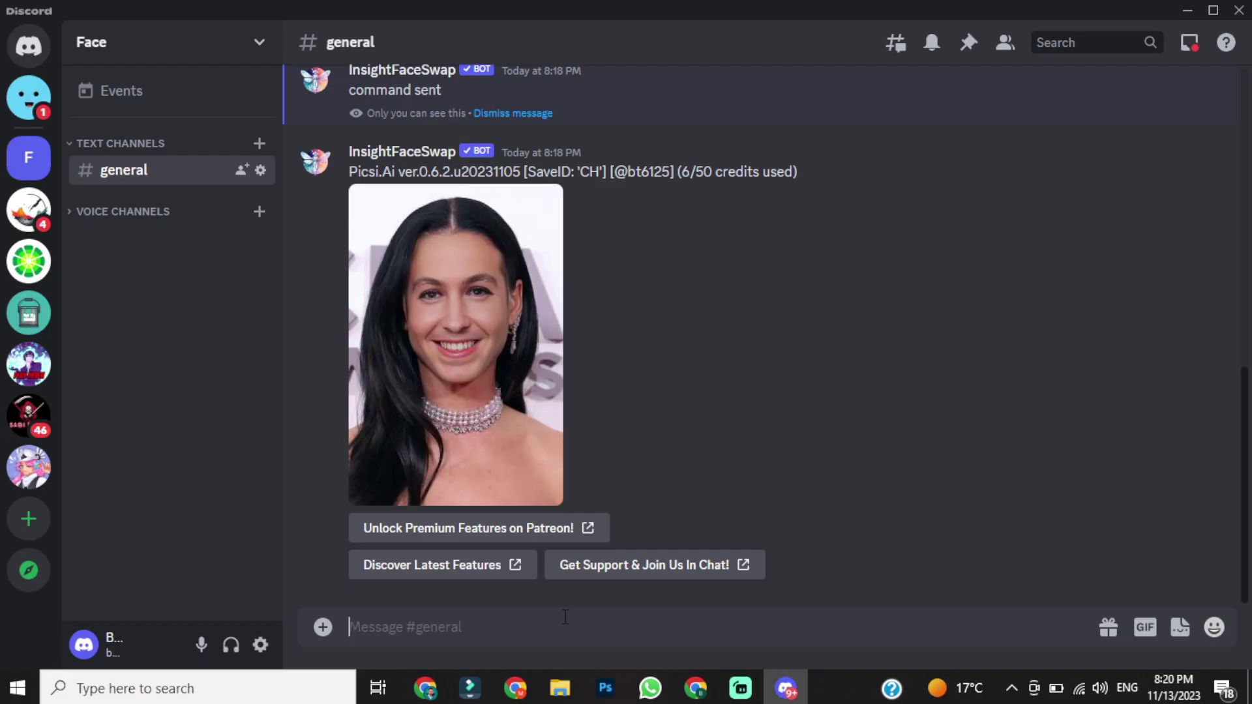
Save a face identity with the /saveid command, using the Julianne Moore image from Downloads and the idname JM.
{"action": "type", "text": "/save"}
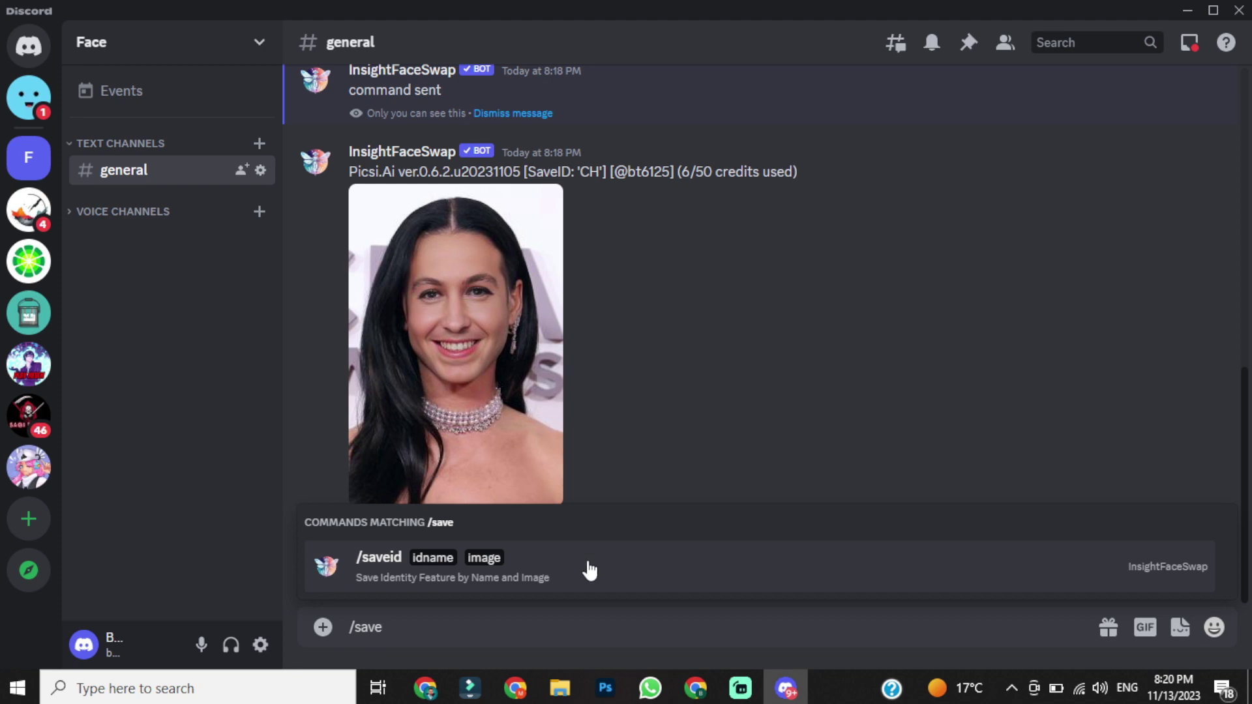
{"action": "left_click", "coordinate": [587, 566]}
{"action": "left_click", "coordinate": [428, 531]}
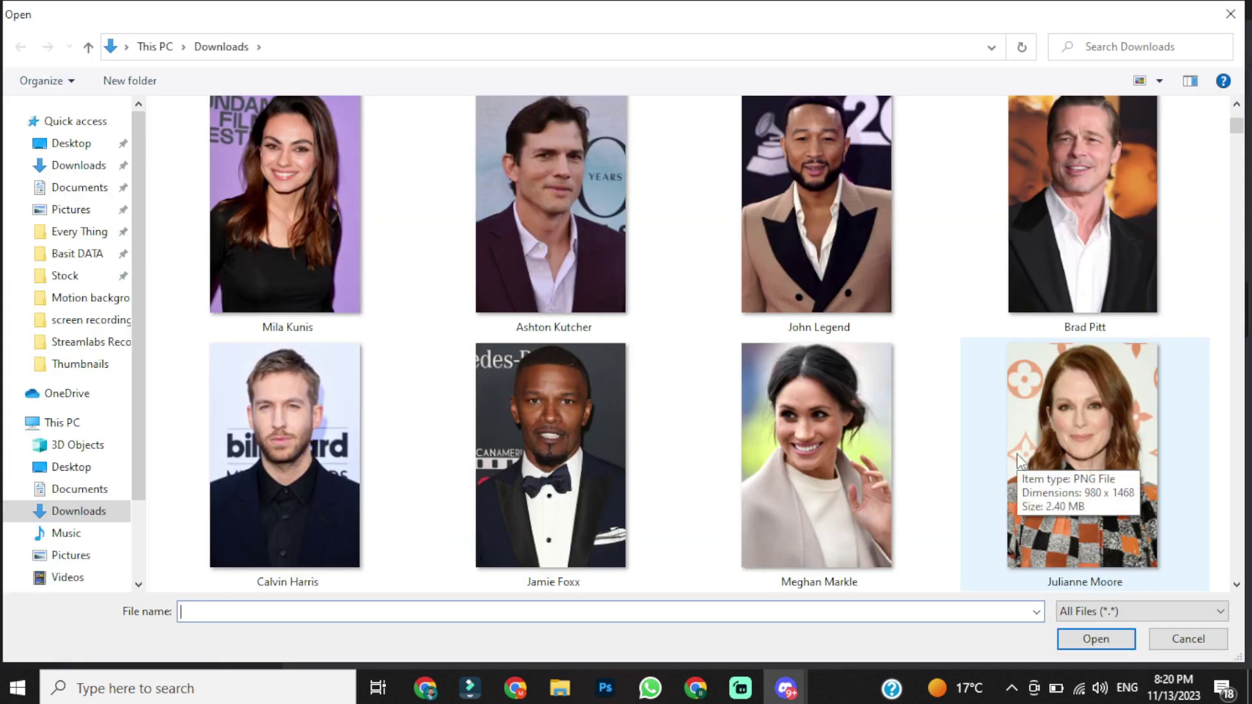
{"action": "left_click", "coordinate": [1018, 456]}
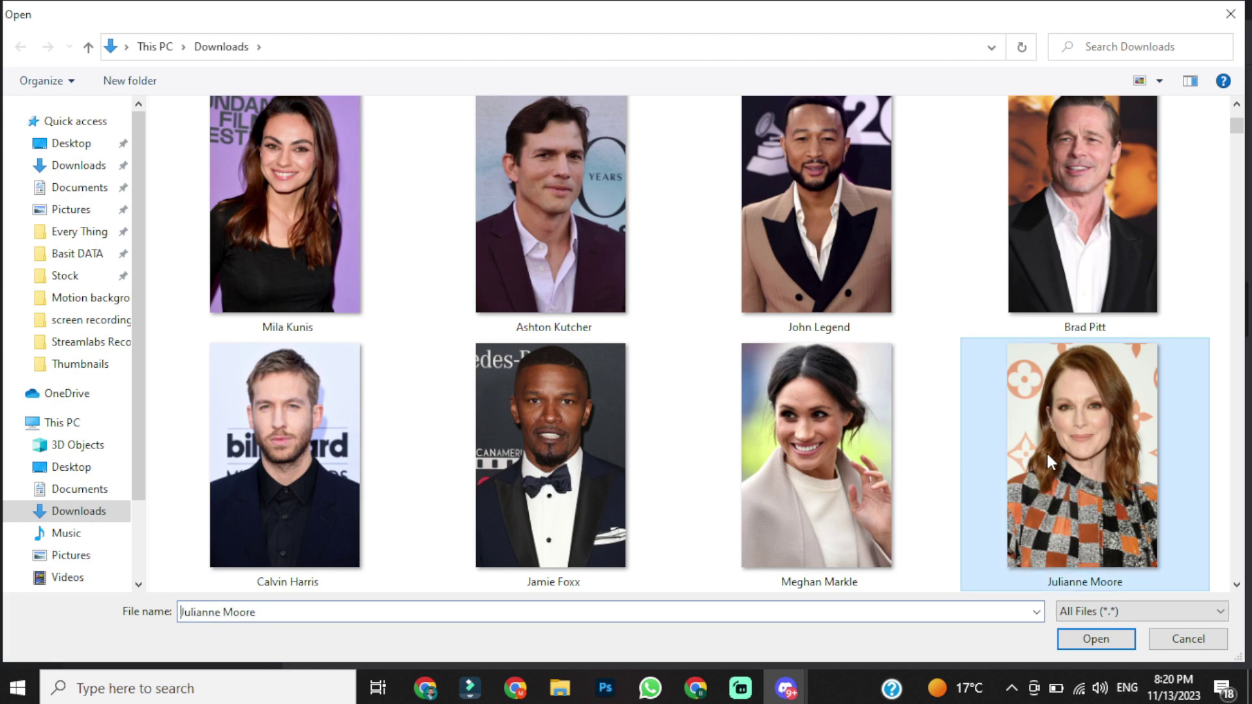
{"action": "left_click", "coordinate": [1111, 645]}
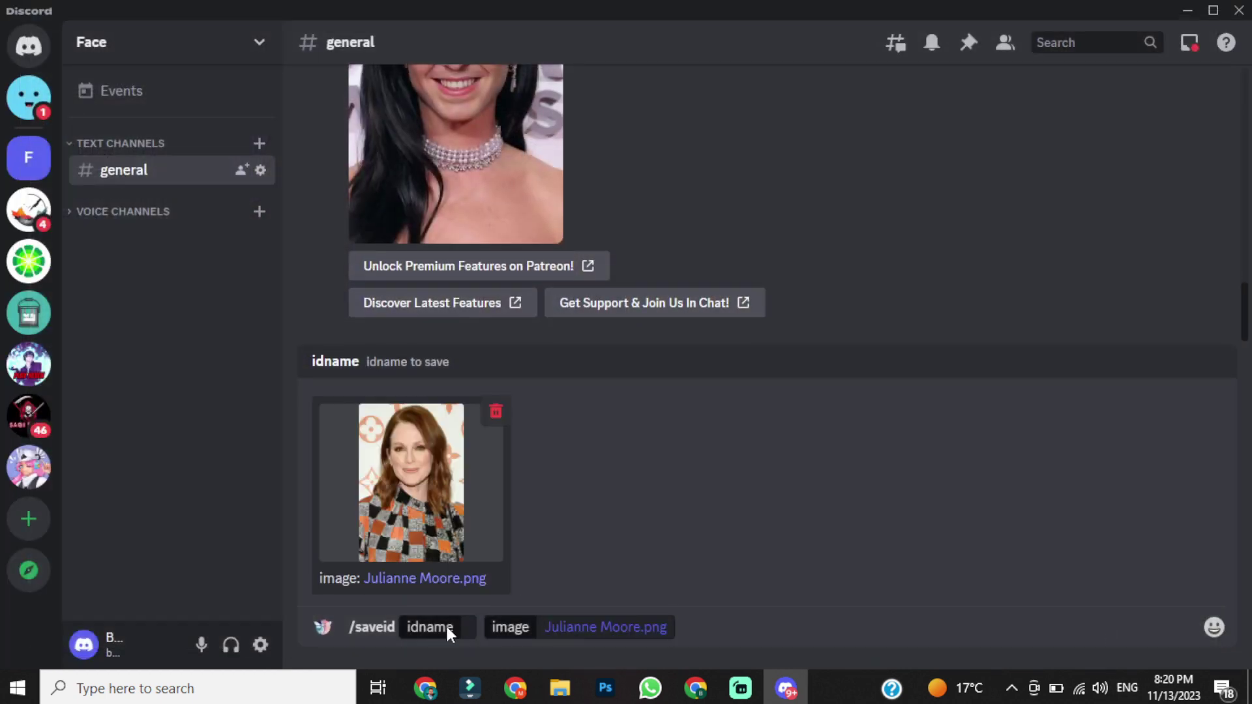
{"action": "left_click", "coordinate": [478, 625]}
{"action": "type", "text": "JM"}
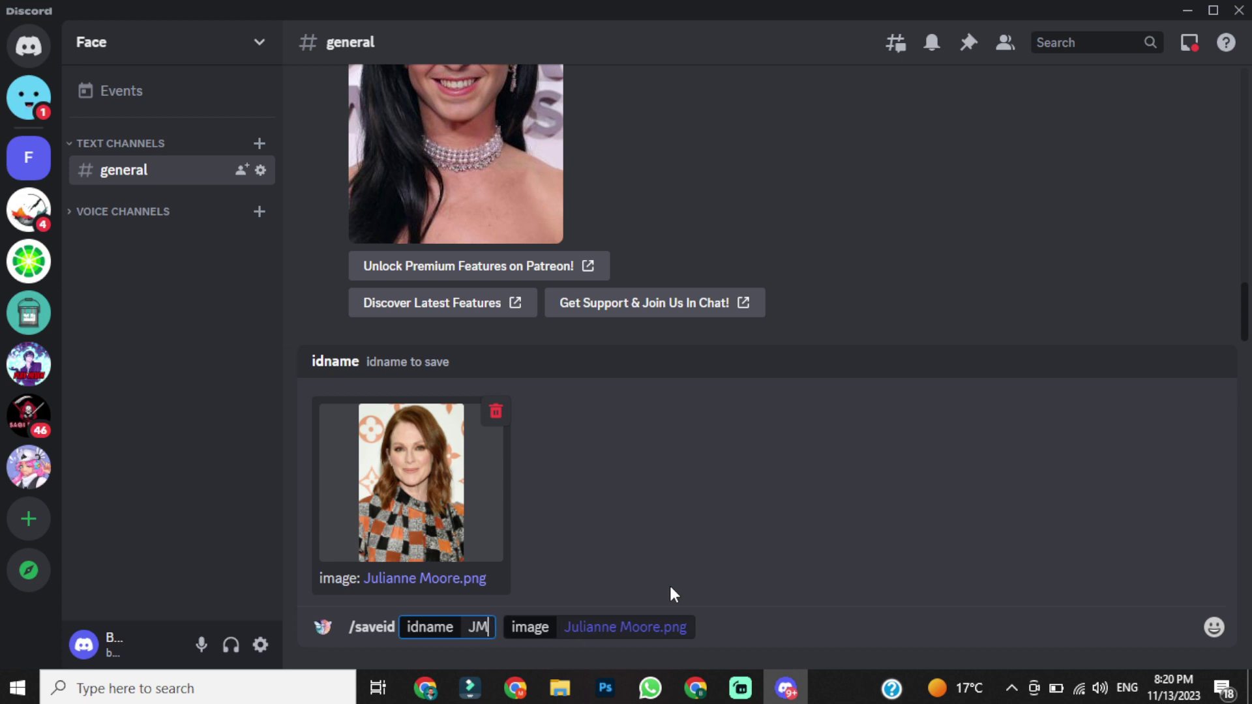
{"action": "key", "text": "Return"}
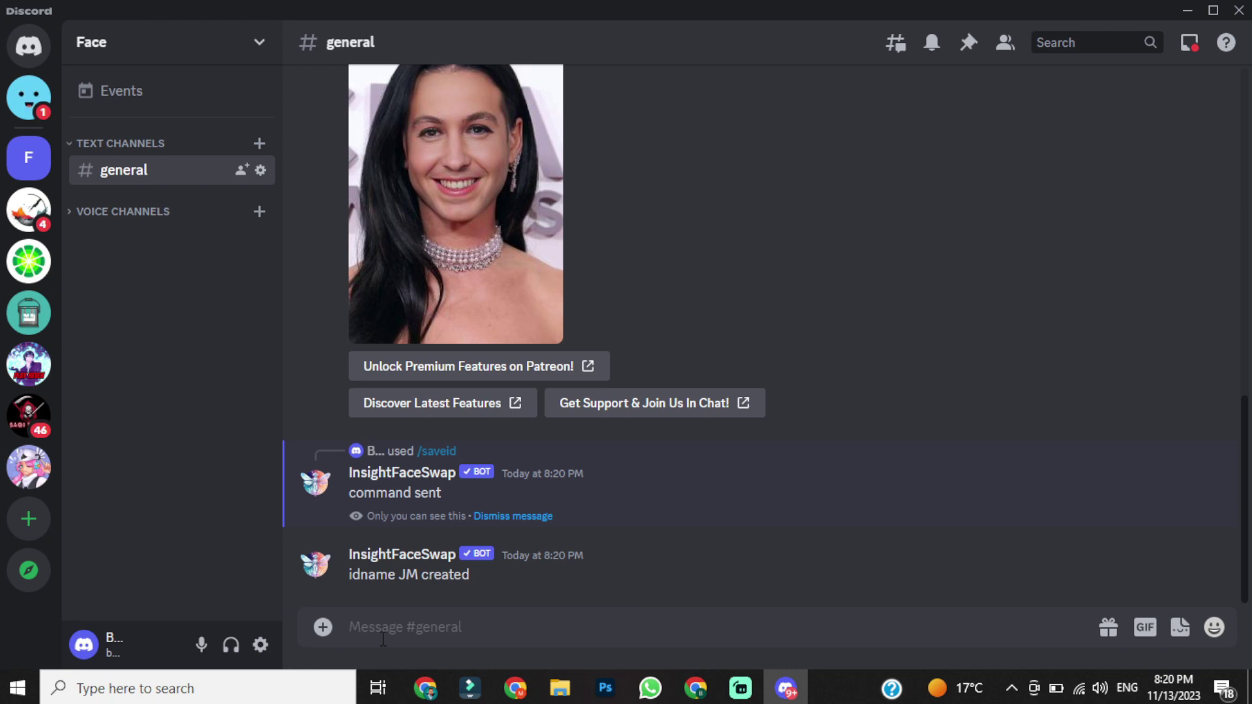
Run the /swapid command to apply the idname JM to the Topher Grace image from Downloads.
{"action": "type", "text": "/swa"}
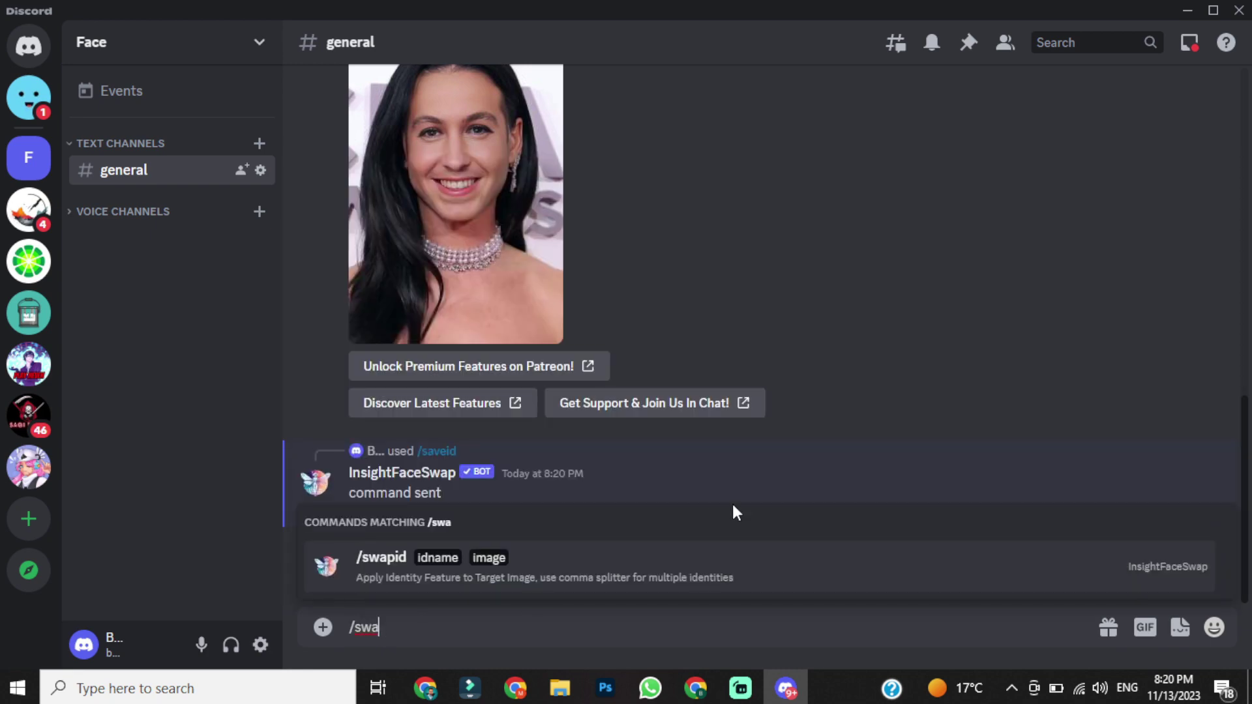
{"action": "left_click", "coordinate": [621, 565]}
{"action": "left_click", "coordinate": [394, 489]}
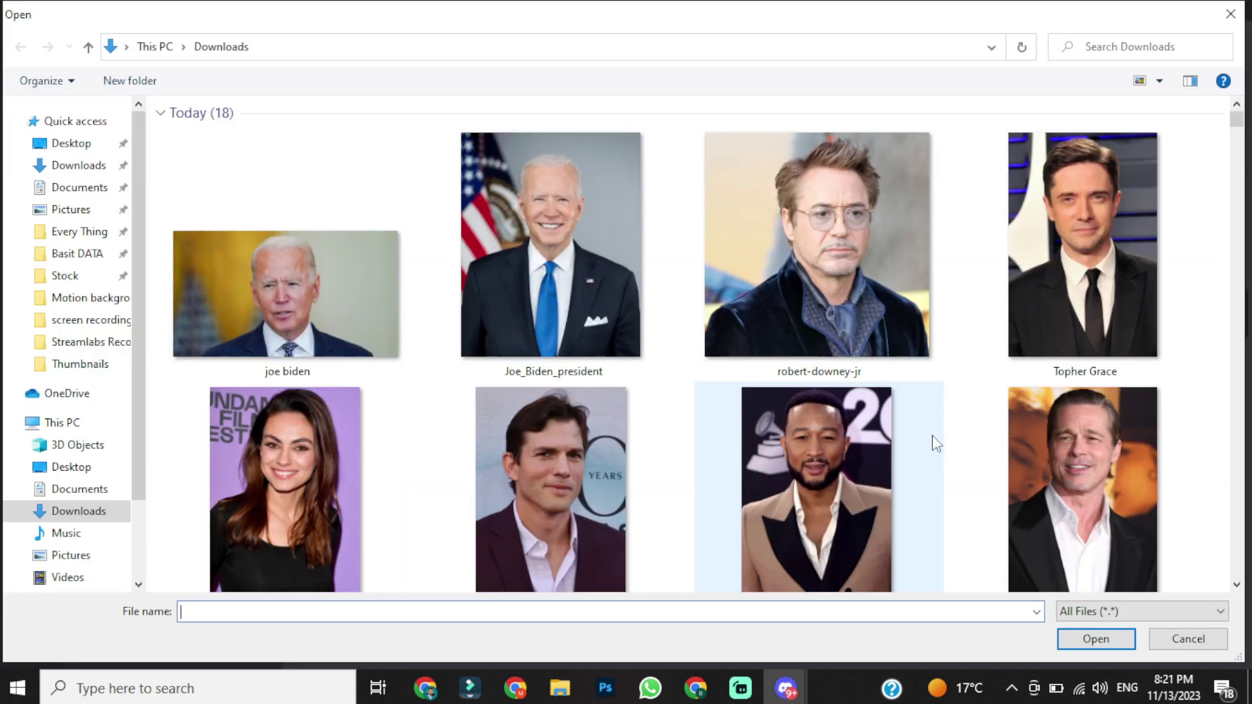
{"action": "left_click", "coordinate": [1073, 287]}
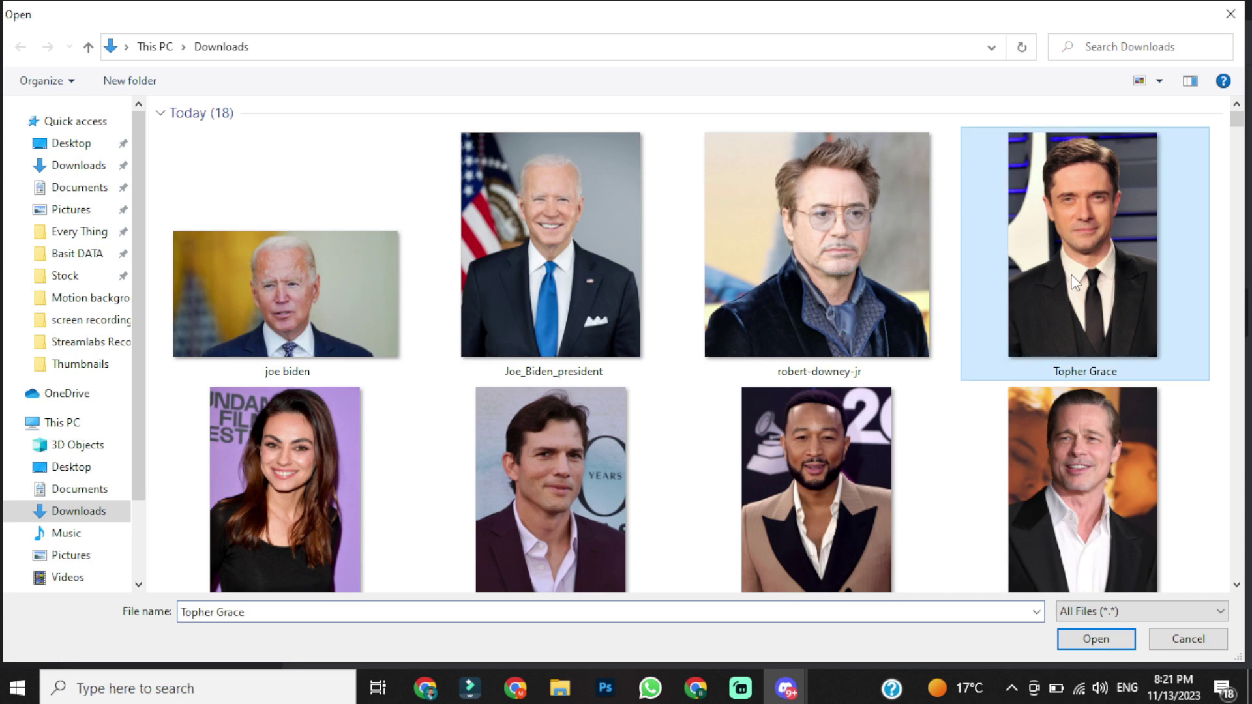
{"action": "left_click", "coordinate": [1103, 640]}
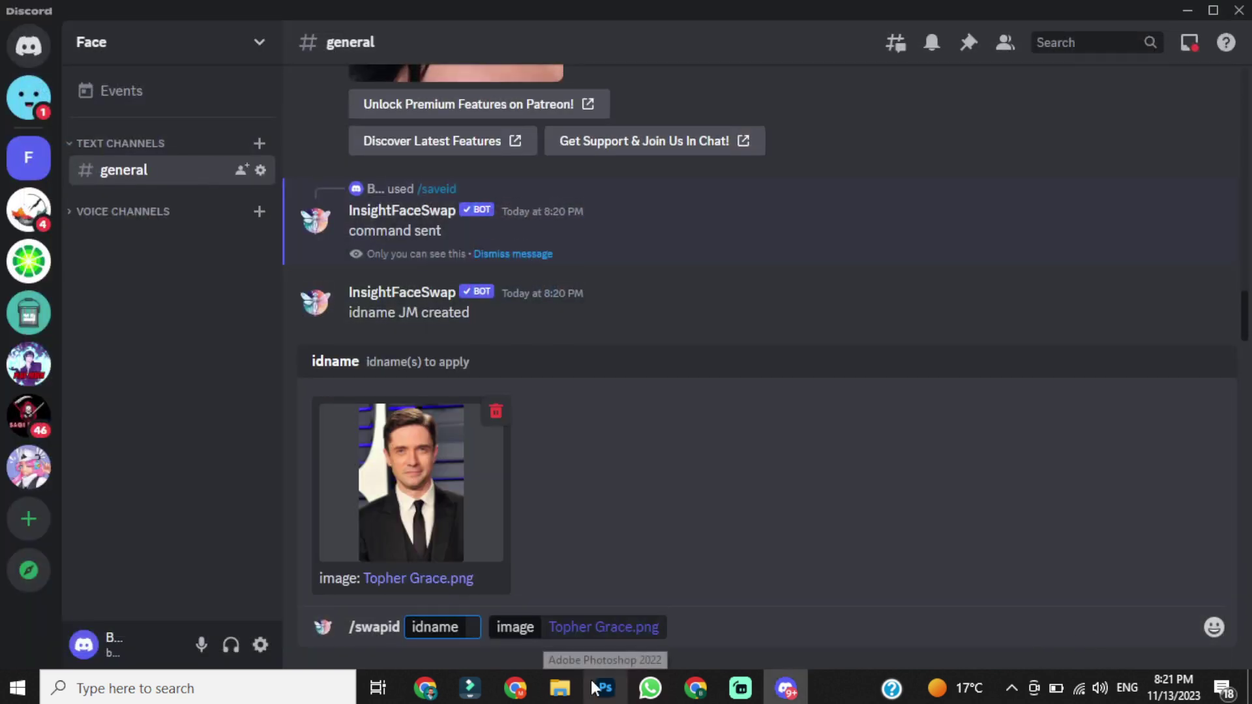
{"action": "type", "text": "JM"}
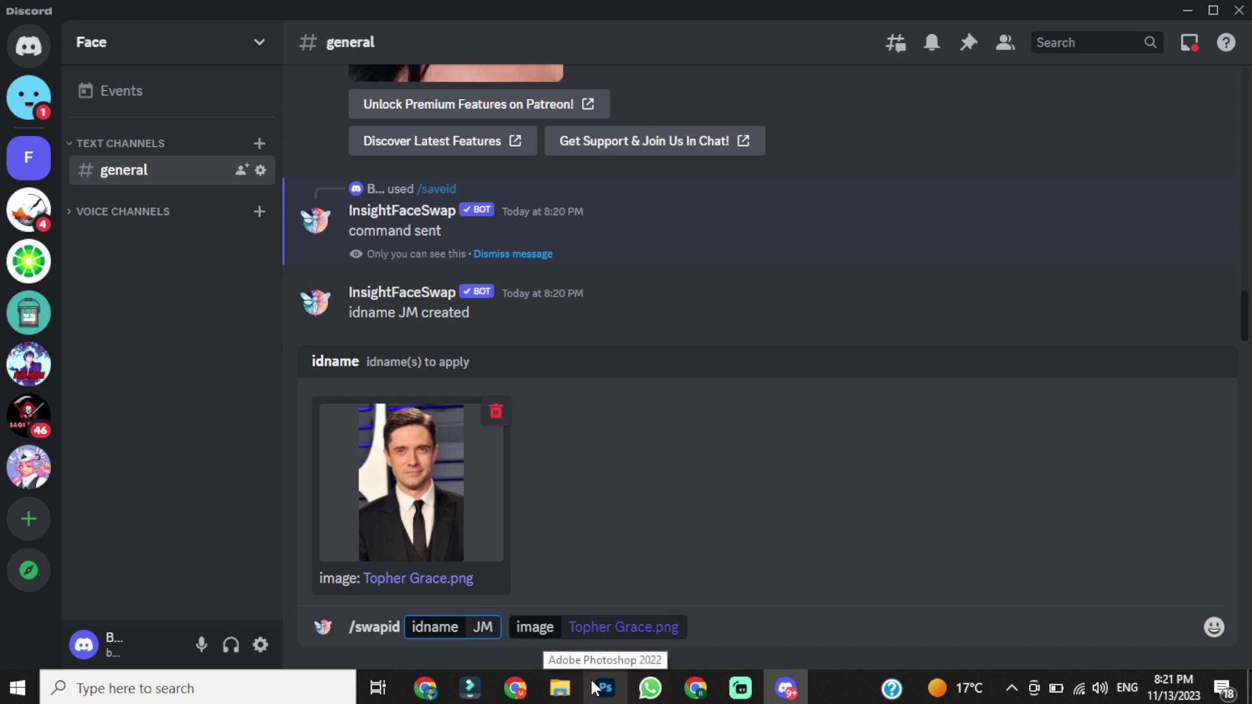
{"action": "key", "text": "Return"}
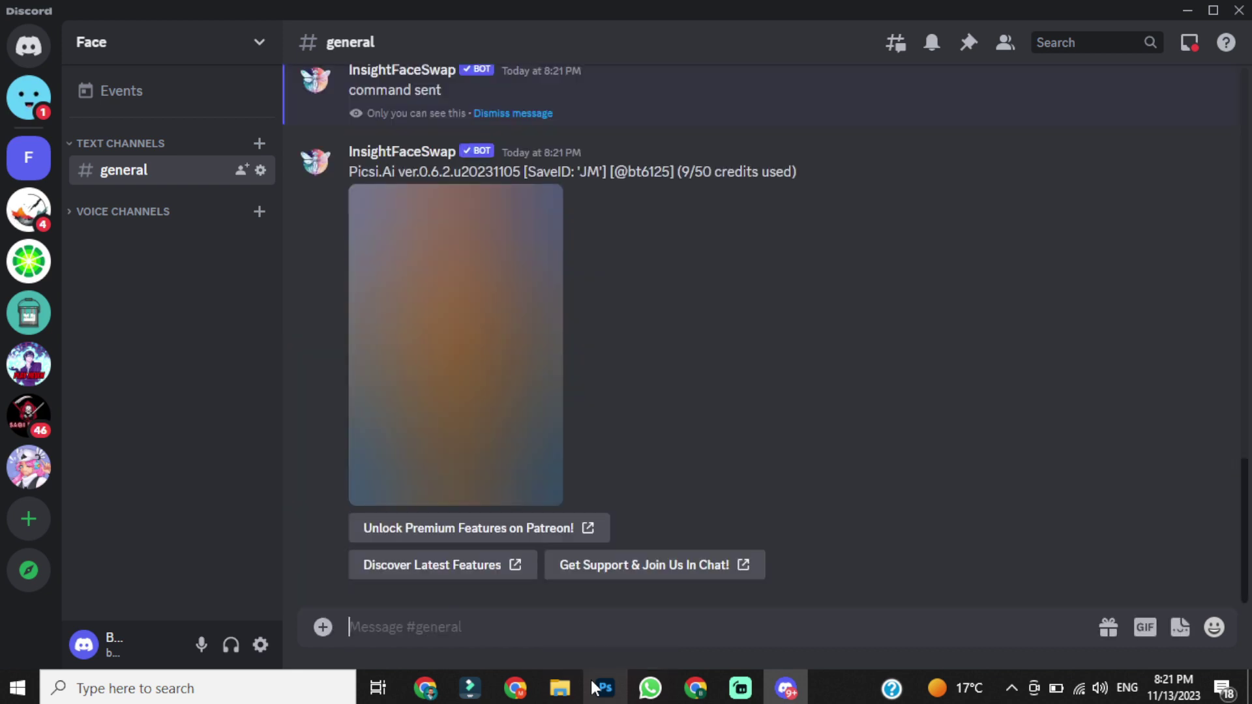
Open the swapped Topher Grace image in the browser, examine the face at full size, and close the browser.
{"action": "left_click", "coordinate": [488, 347]}
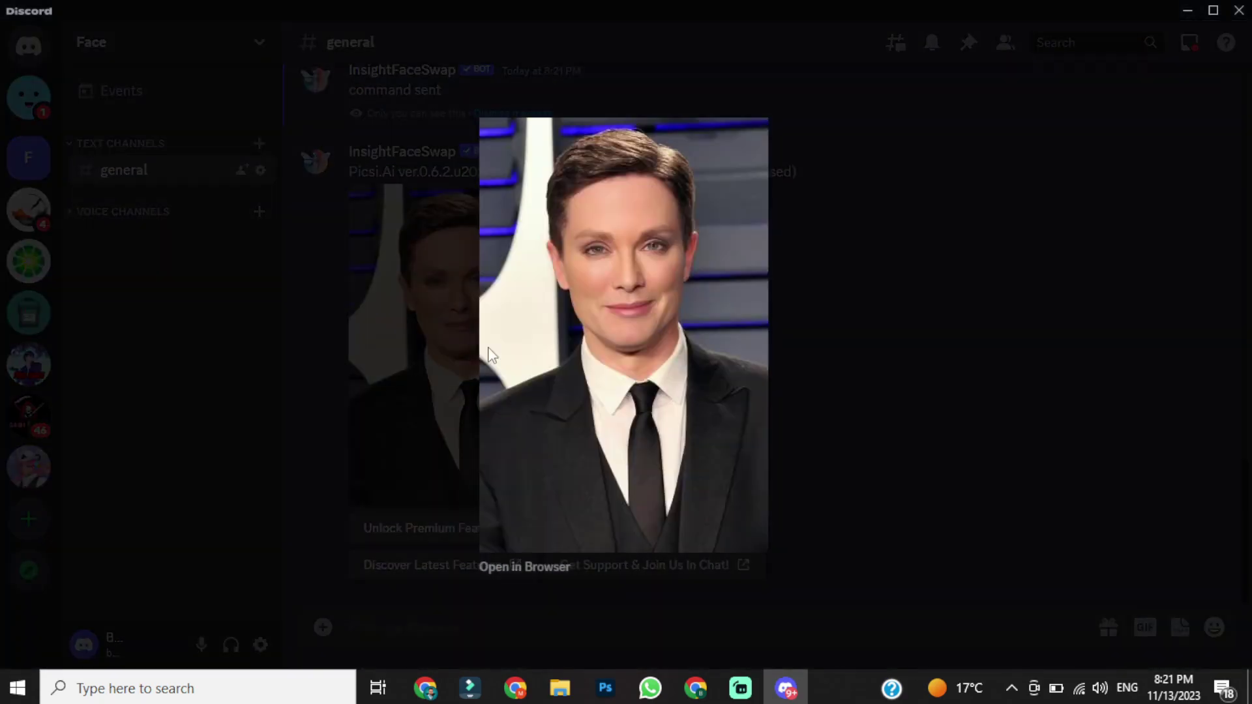
{"action": "left_click", "coordinate": [535, 566]}
{"action": "left_click", "coordinate": [682, 375]}
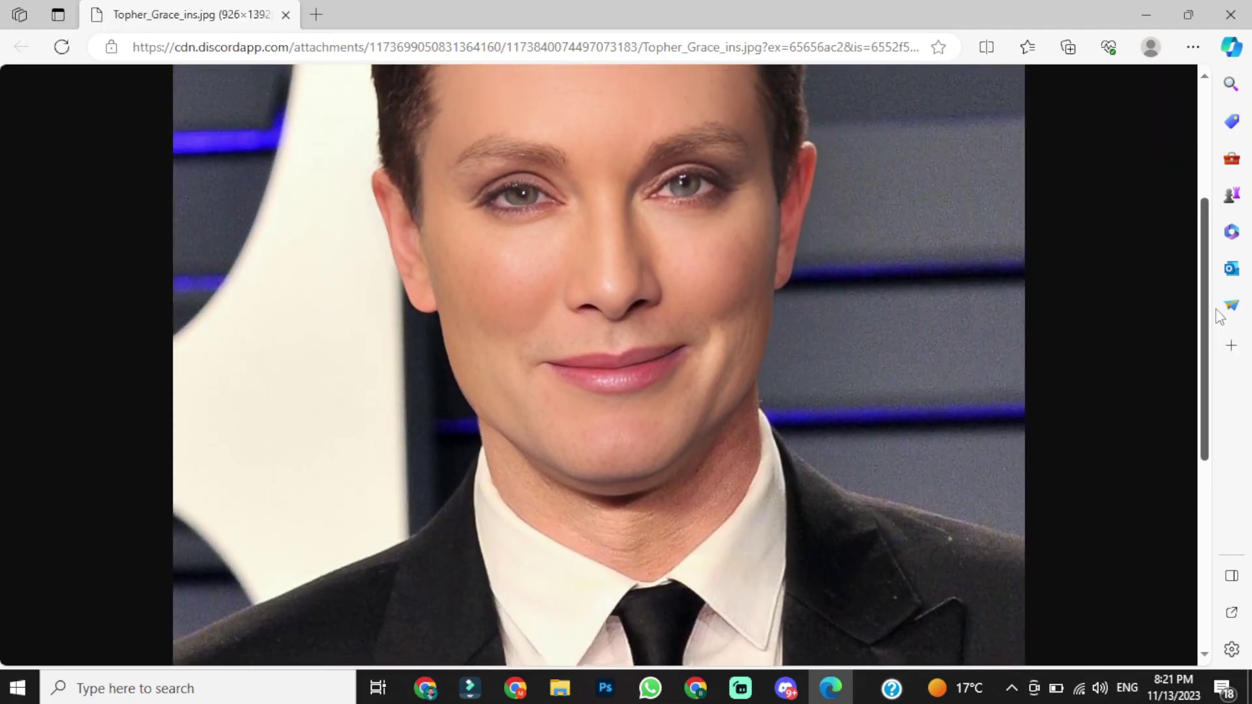
{"action": "scroll", "coordinate": [1193, 391], "scroll_direction": "up", "scroll_amount": 2}
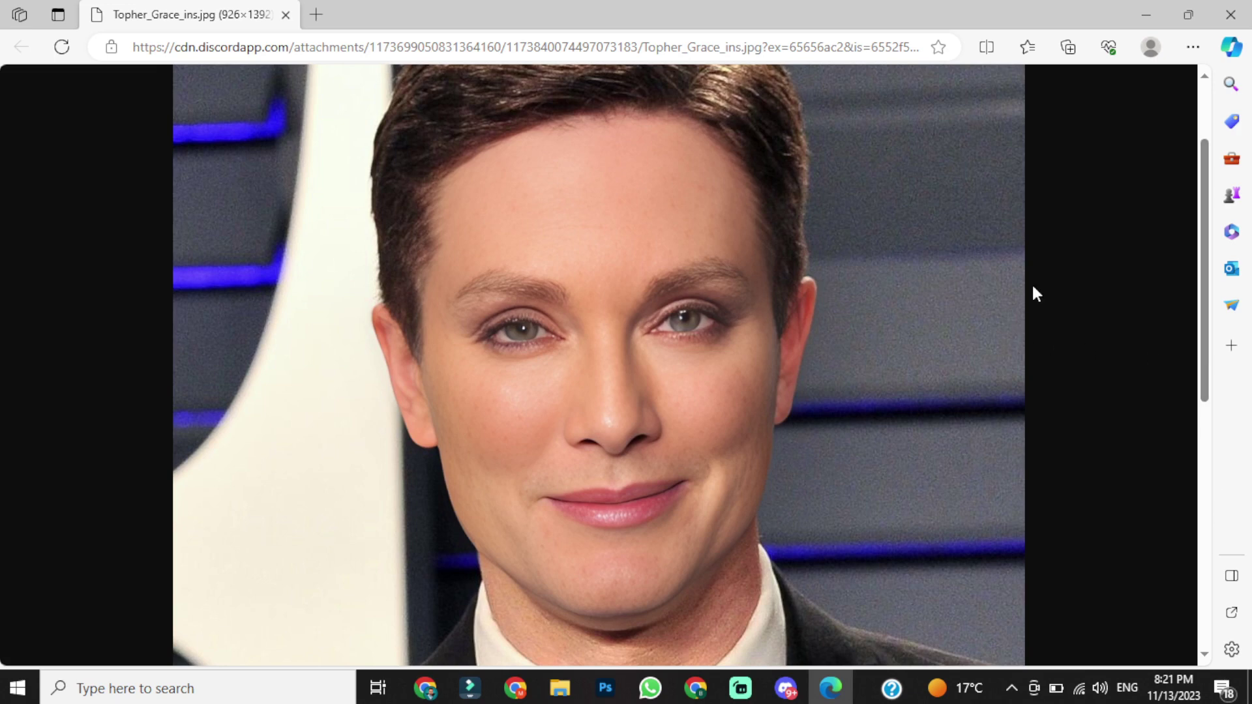
{"action": "left_click", "coordinate": [1231, 15]}
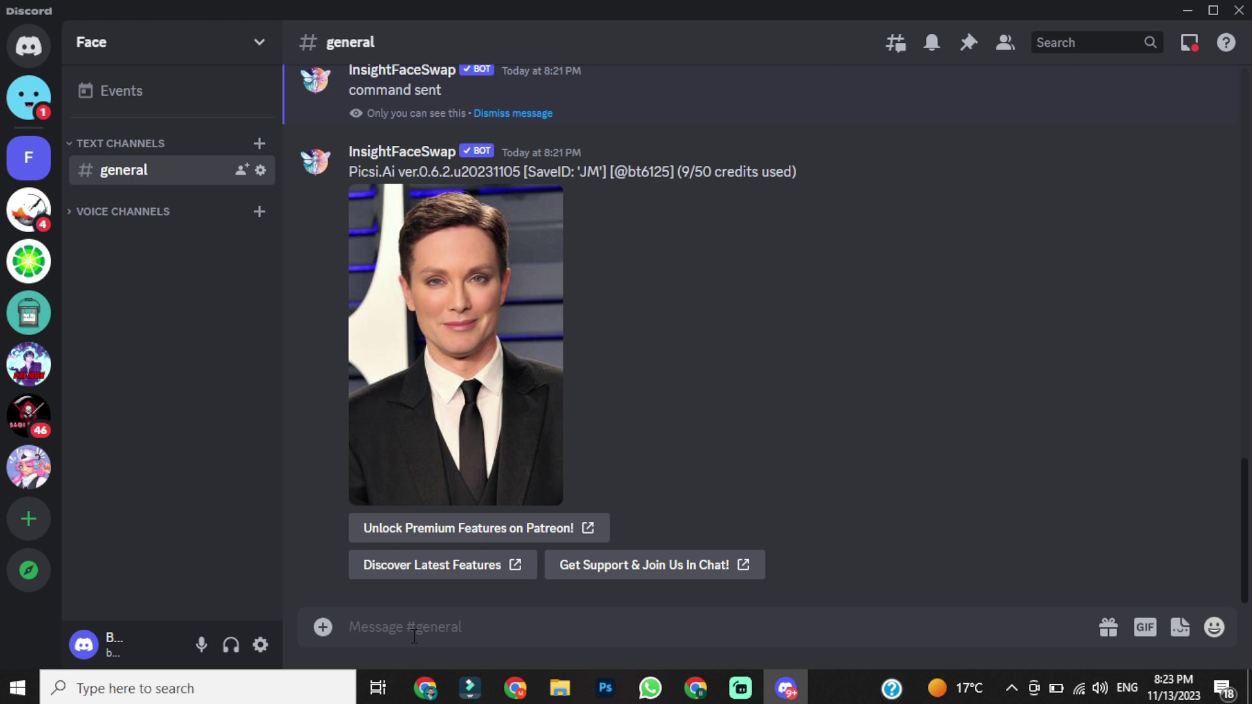
Run the /listid command to list all saved idnames.
{"action": "type", "text": "/list"}
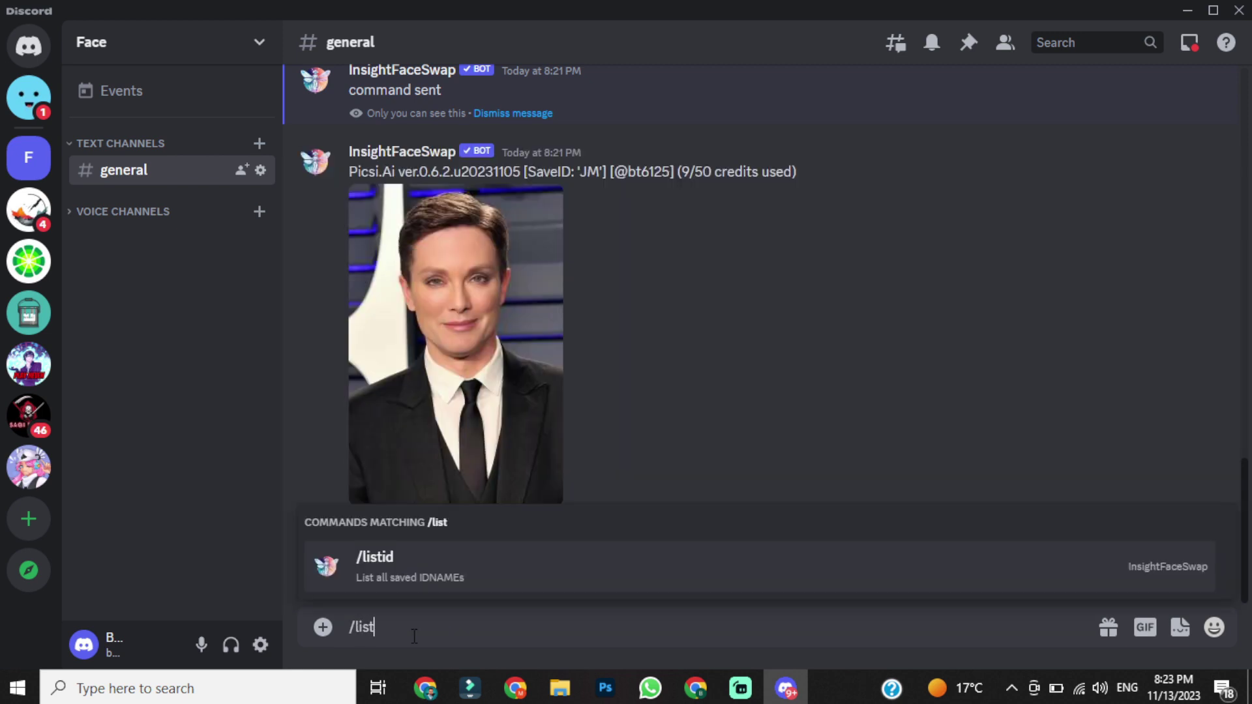
{"action": "key", "text": "Return"}
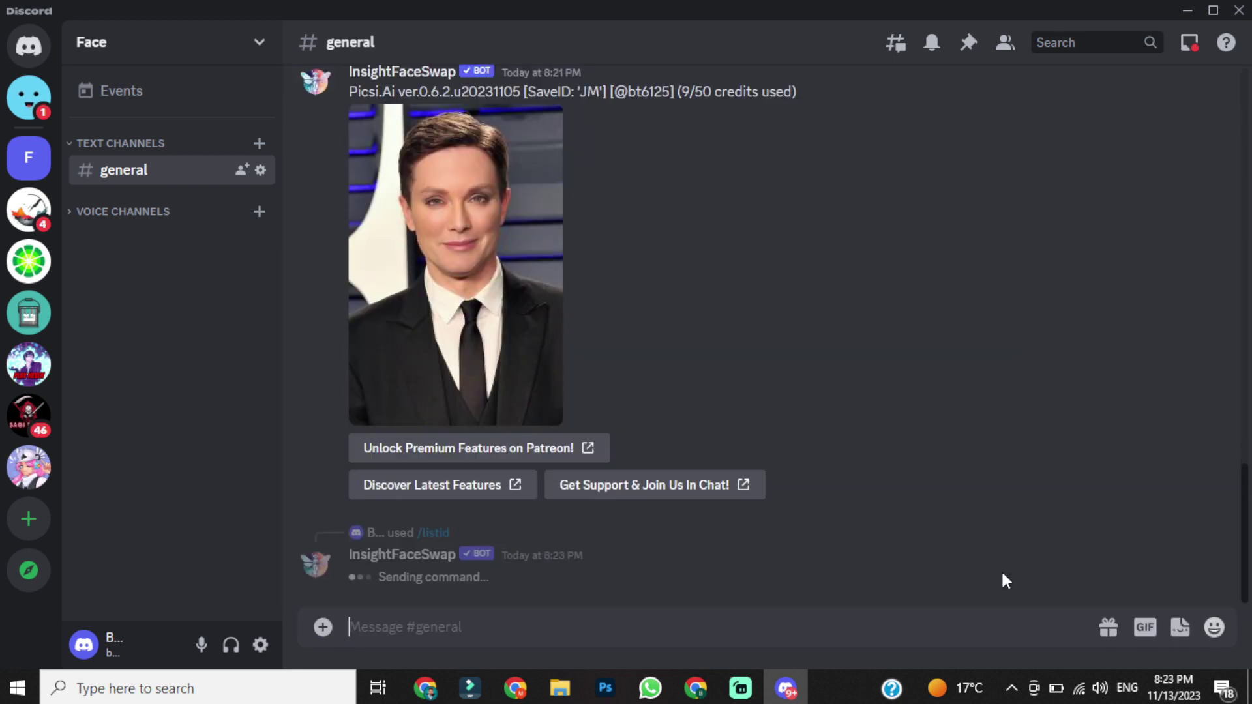